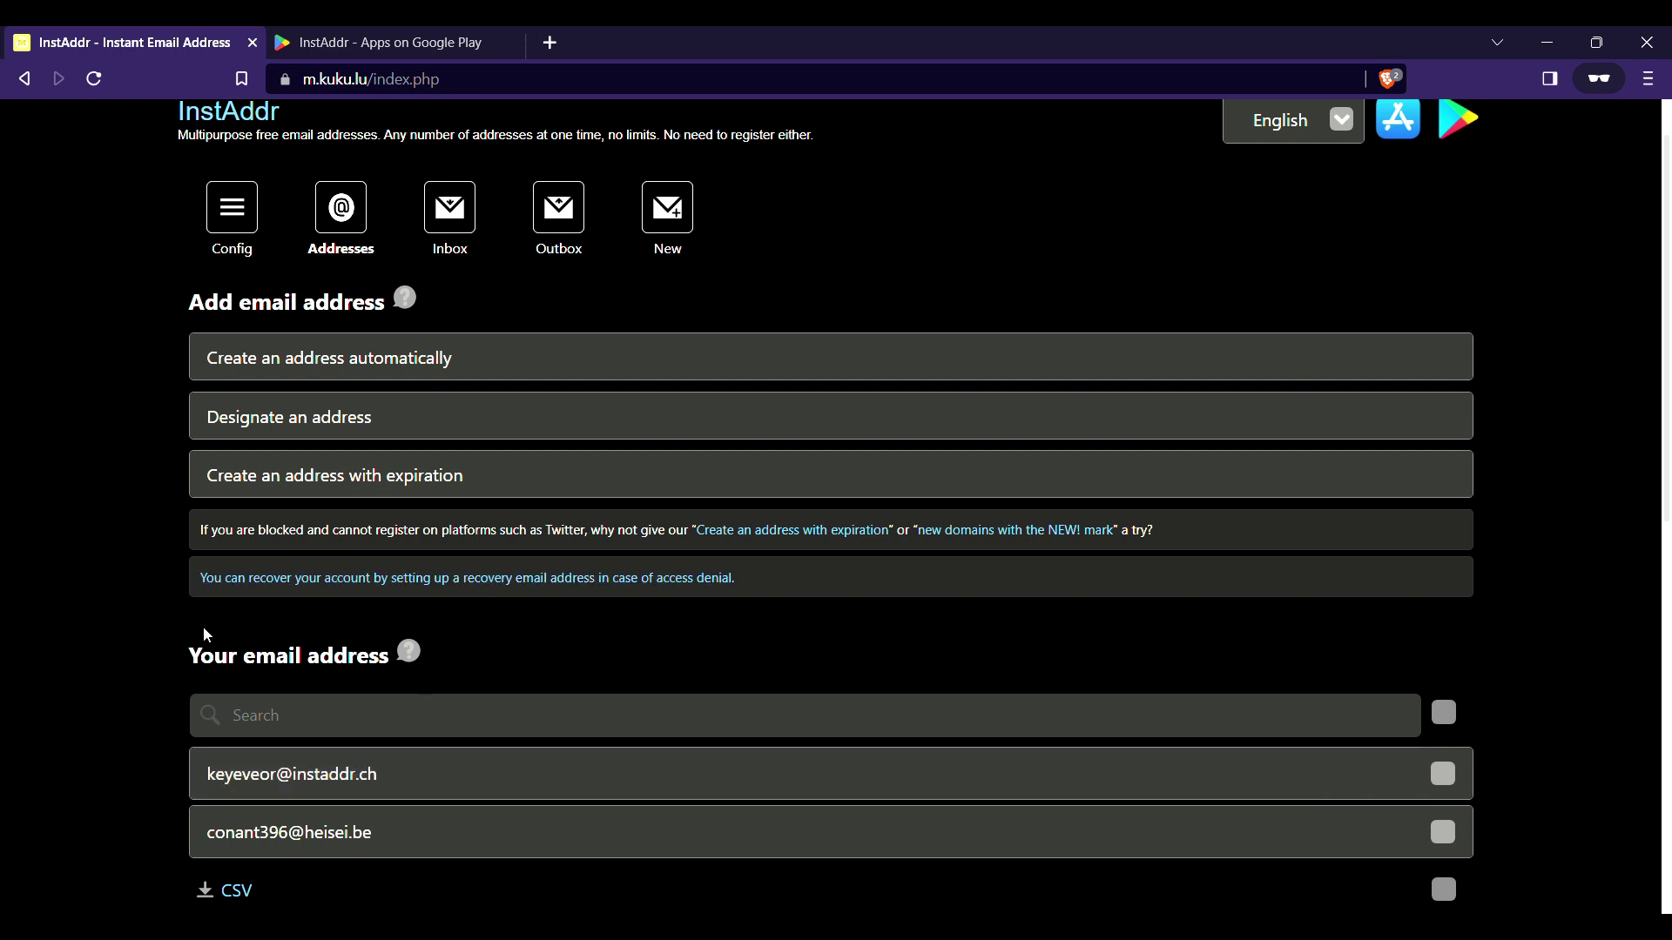
{"action": "scroll", "coordinate": [203, 634], "scroll_direction": "down", "scroll_amount": 3}
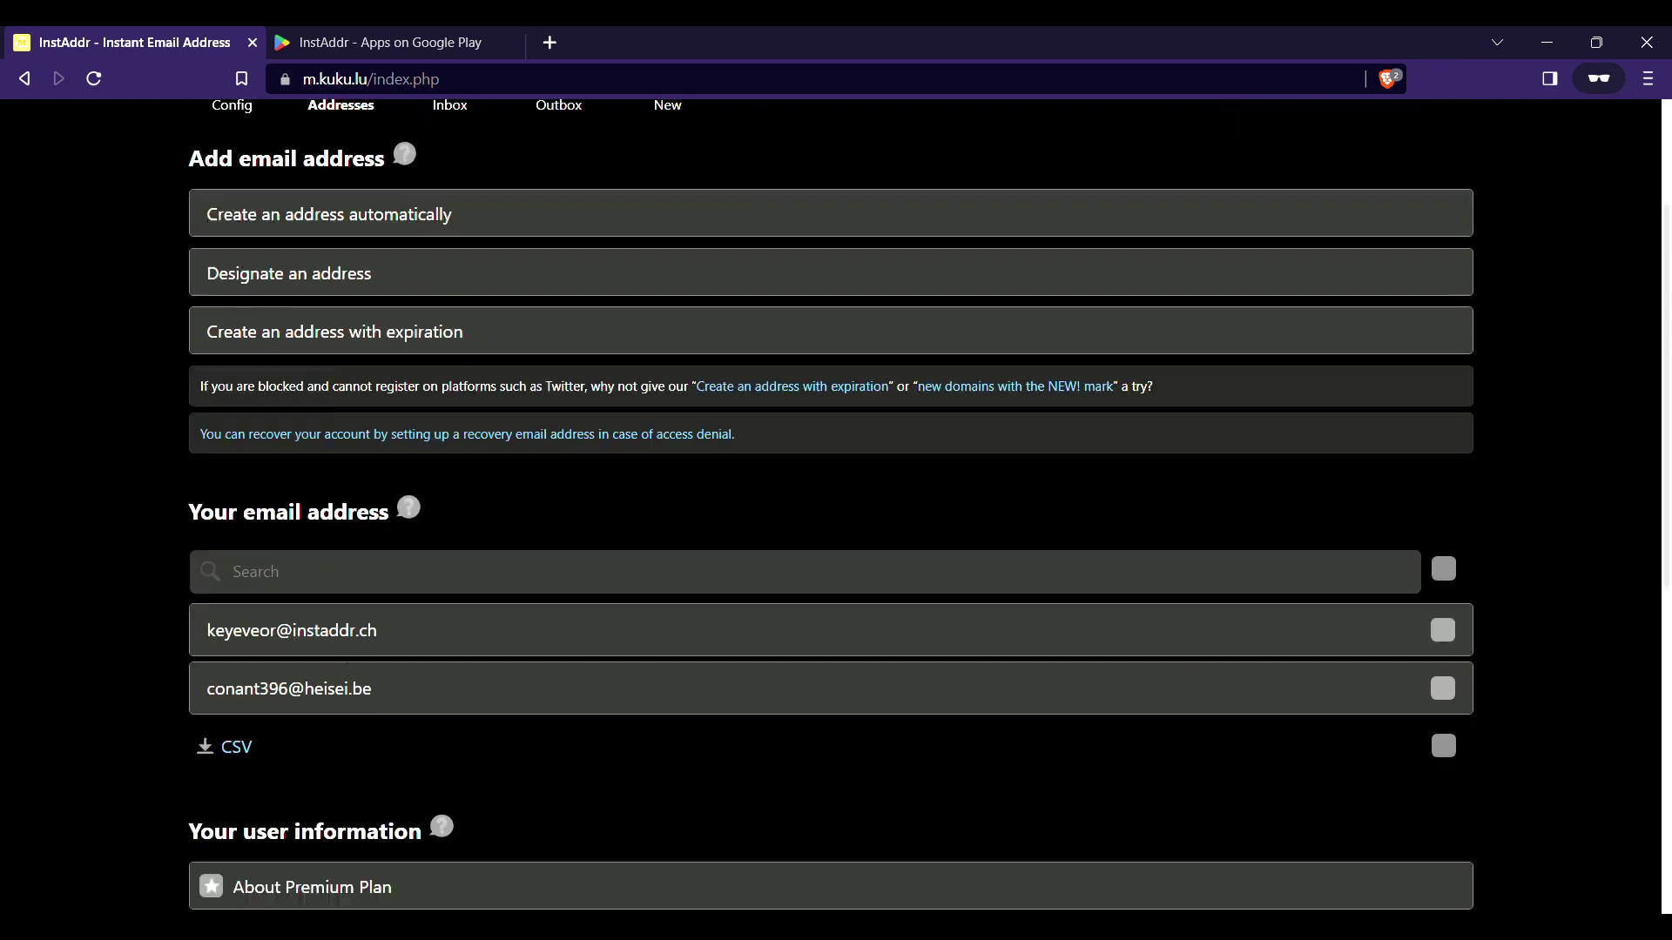
{"action": "scroll", "coordinate": [343, 720], "scroll_direction": "down", "scroll_amount": 1}
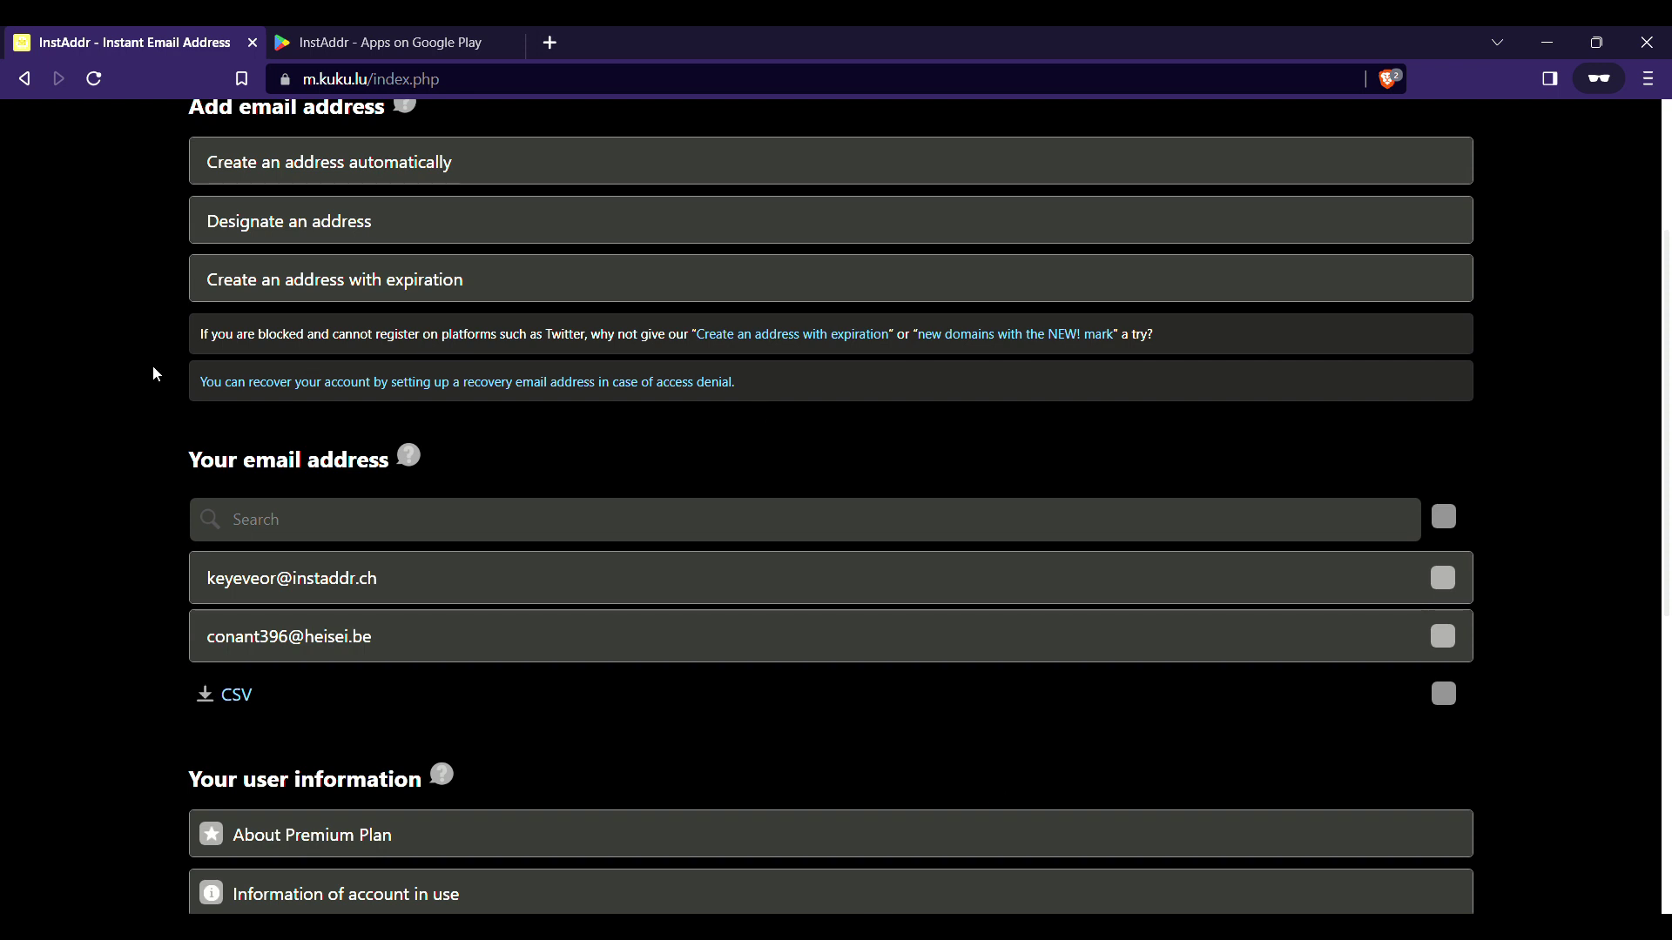
{"action": "scroll", "coordinate": [153, 365], "scroll_direction": "up", "scroll_amount": 5}
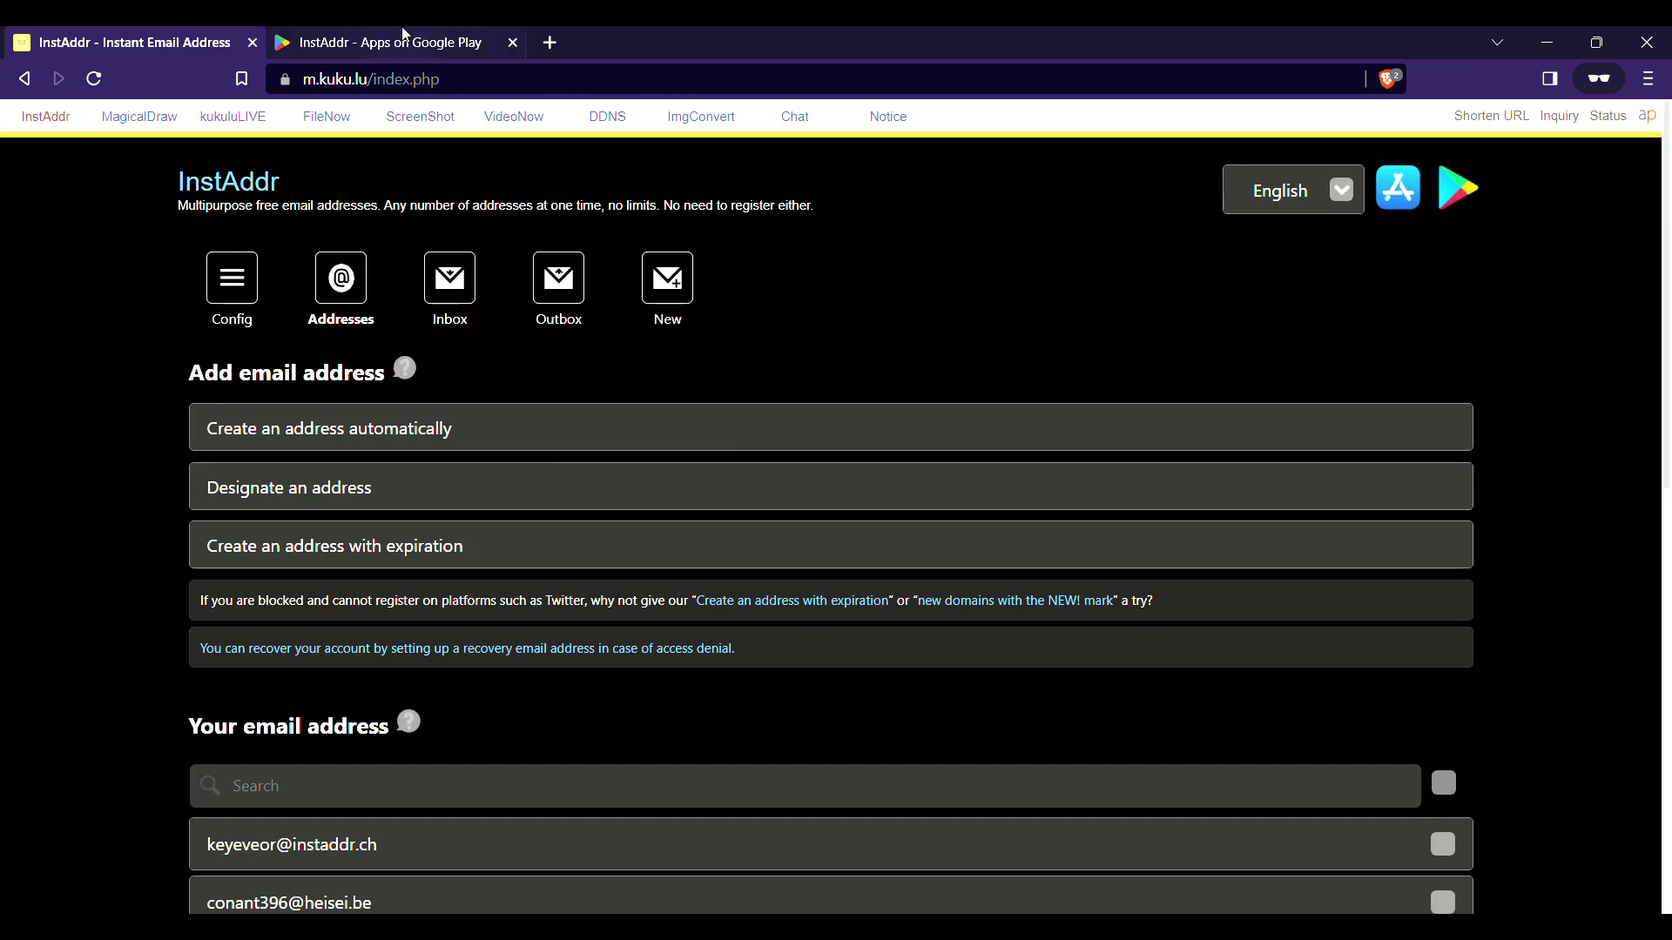
Review the InstAddr app listings on Google Play and the Apple App Store, then return.
{"action": "left_click", "coordinate": [391, 42]}
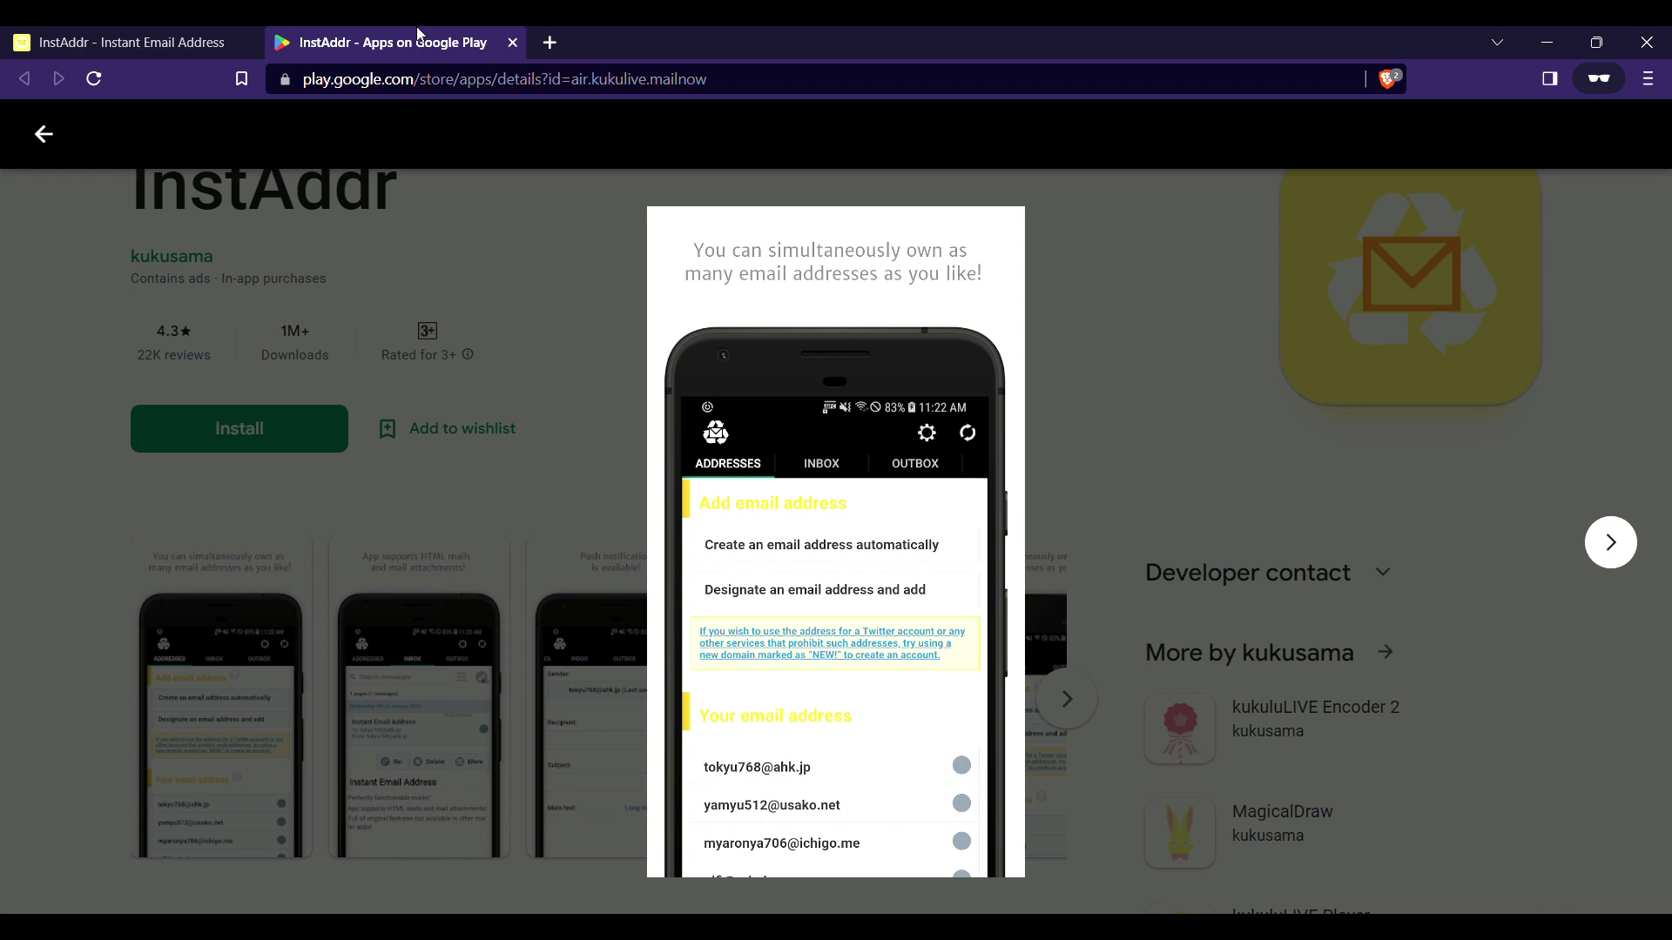
{"action": "left_click", "coordinate": [1247, 409]}
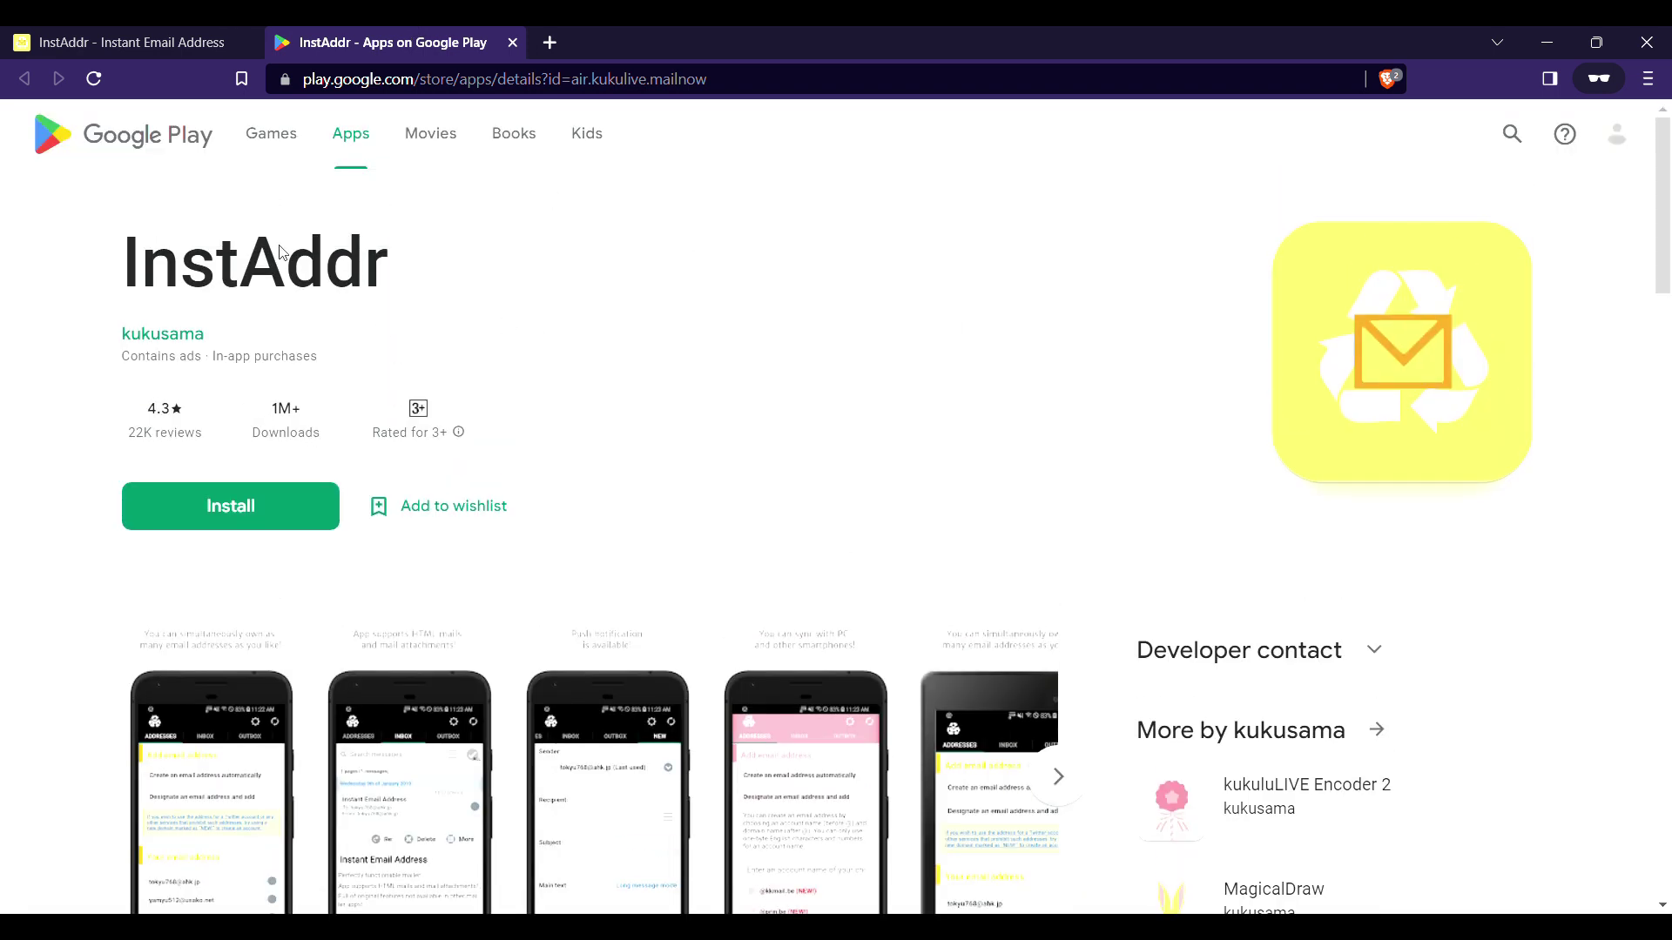
{"action": "left_click", "coordinate": [131, 42]}
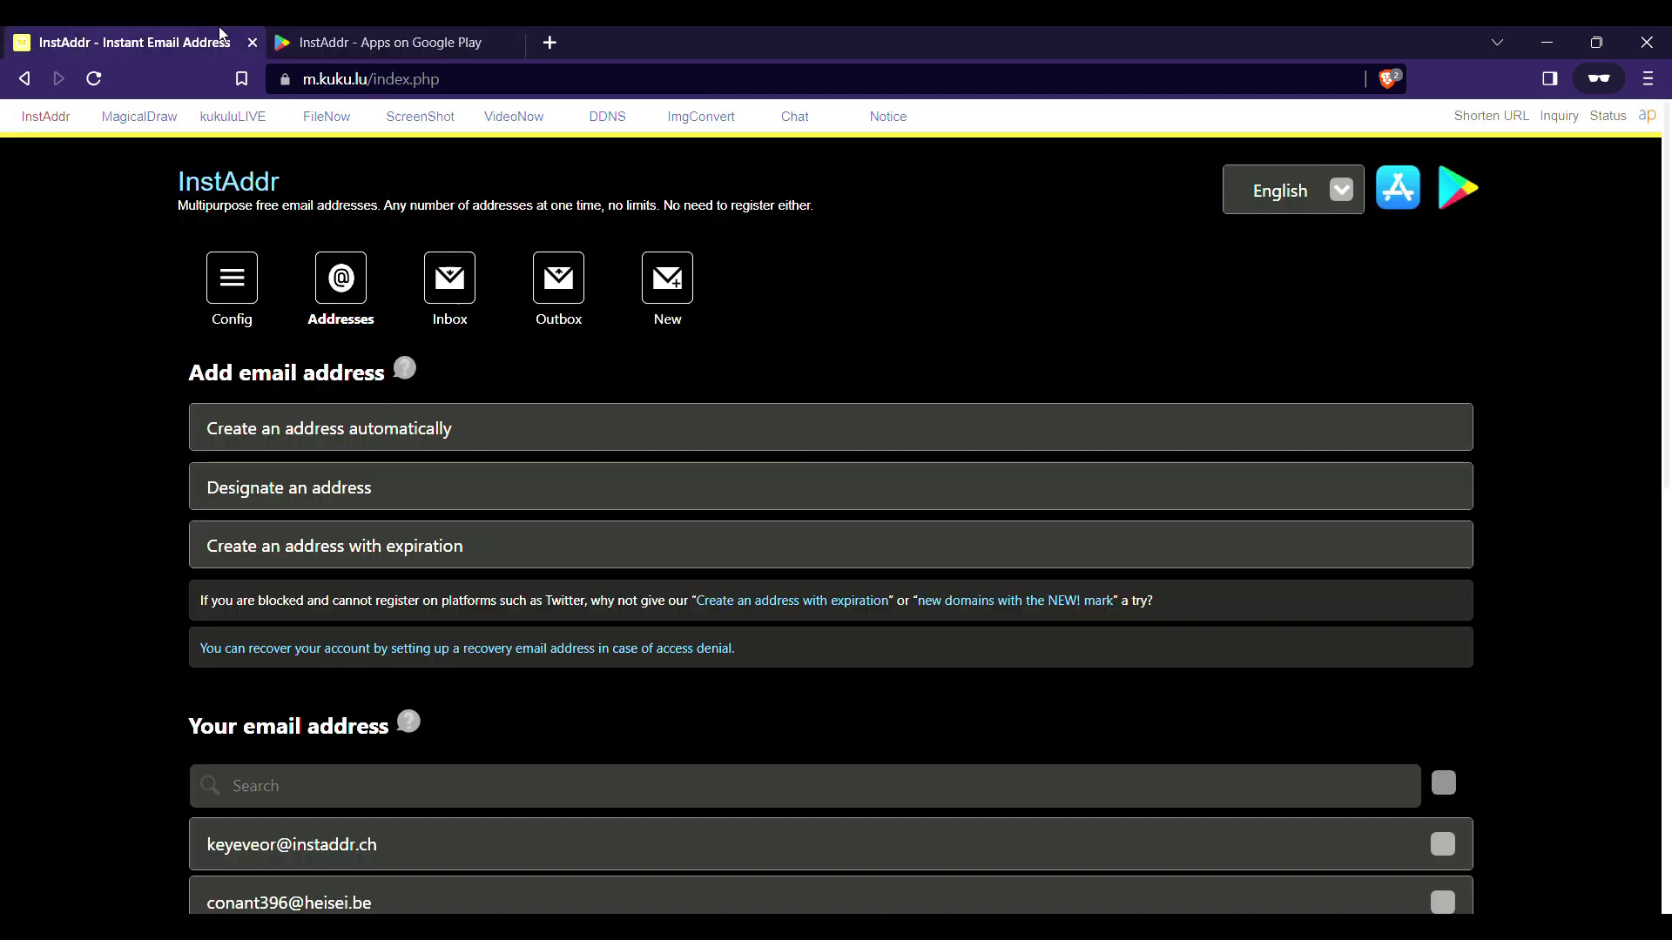
{"action": "left_click", "coordinate": [1396, 189]}
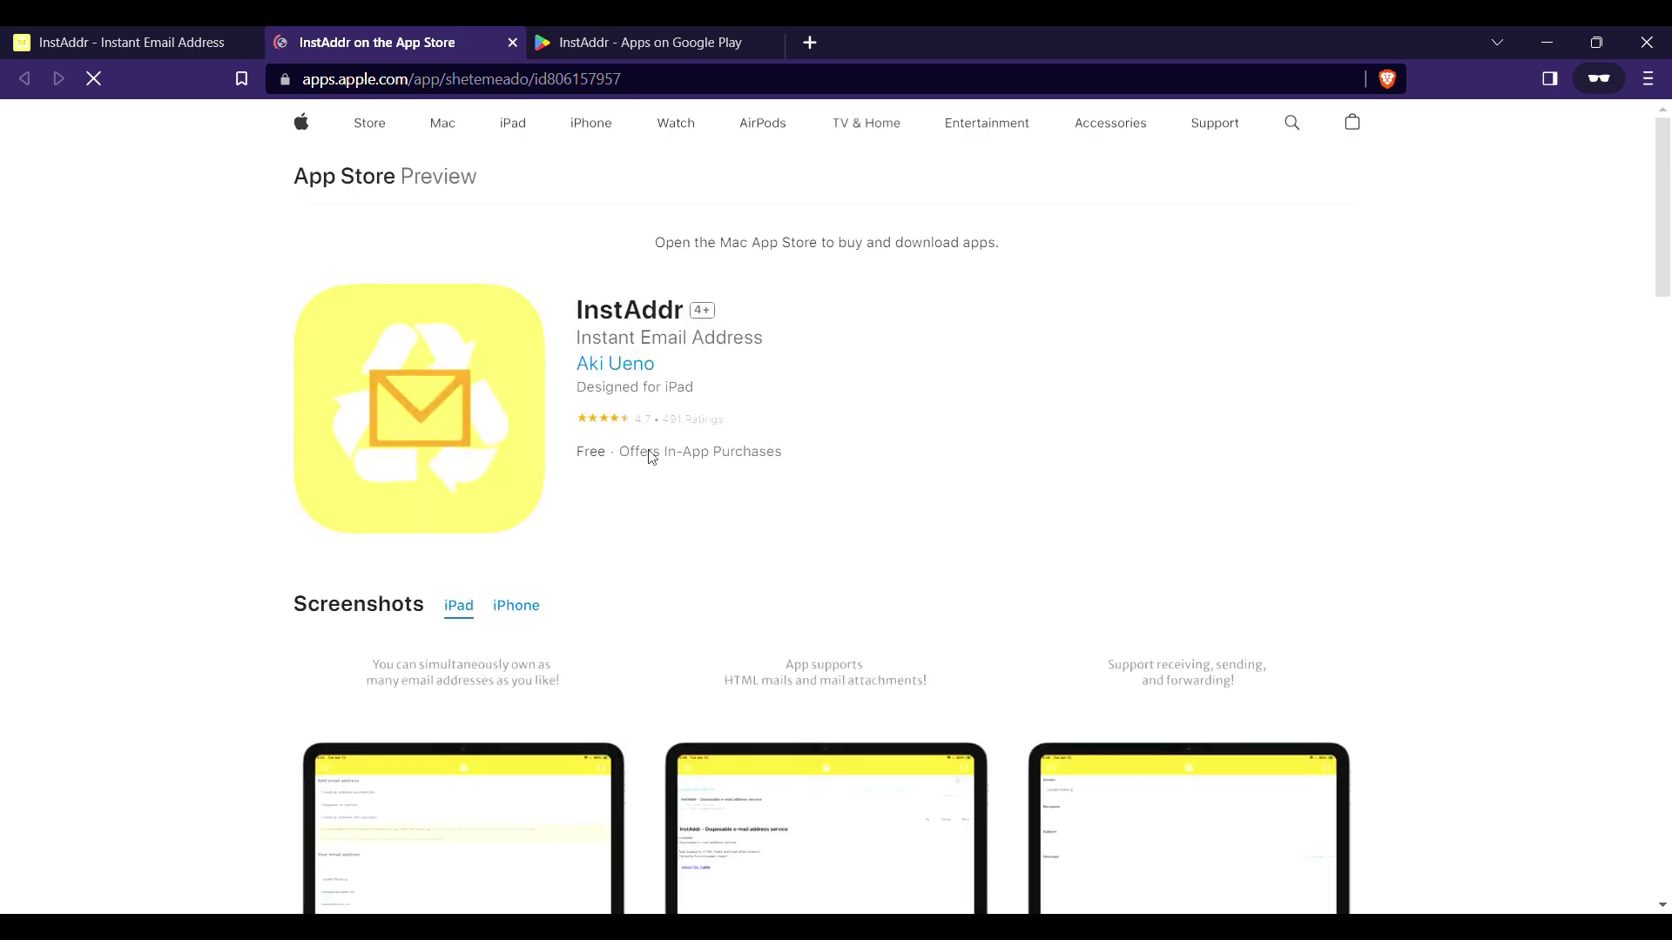
{"action": "scroll", "coordinate": [857, 402], "scroll_direction": "down", "scroll_amount": 3}
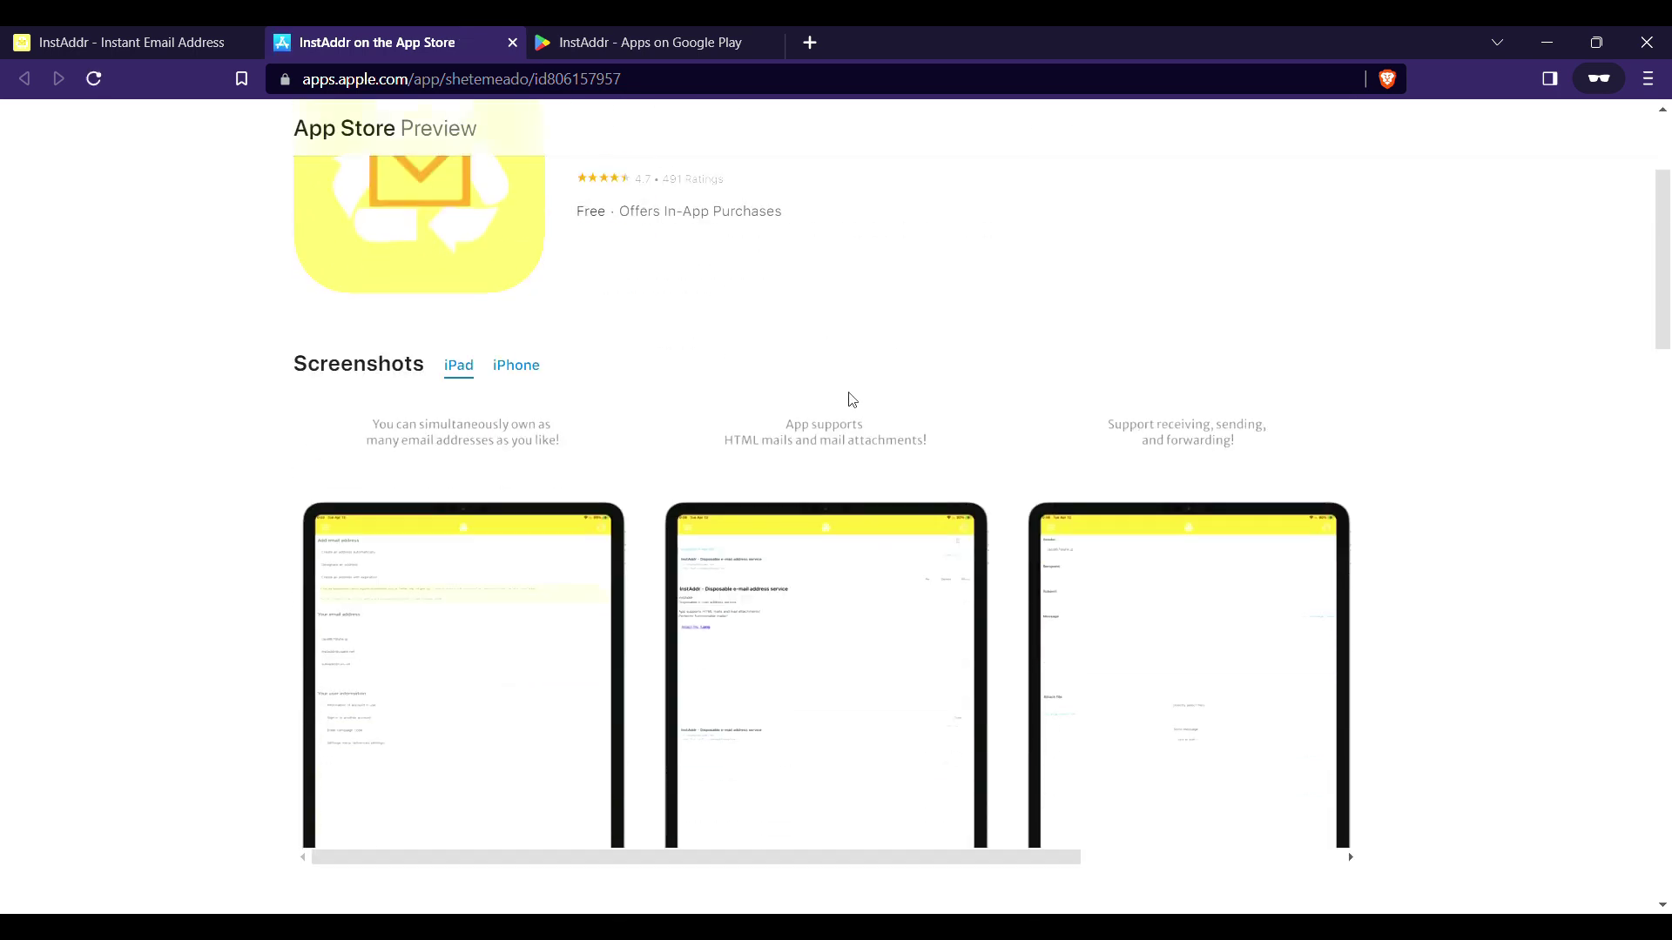
{"action": "scroll", "coordinate": [857, 402], "scroll_direction": "down", "scroll_amount": 3}
{"action": "scroll", "coordinate": [858, 403], "scroll_direction": "down", "scroll_amount": 3}
{"action": "scroll", "coordinate": [857, 403], "scroll_direction": "down", "scroll_amount": 3}
{"action": "scroll", "coordinate": [857, 403], "scroll_direction": "down", "scroll_amount": 3}
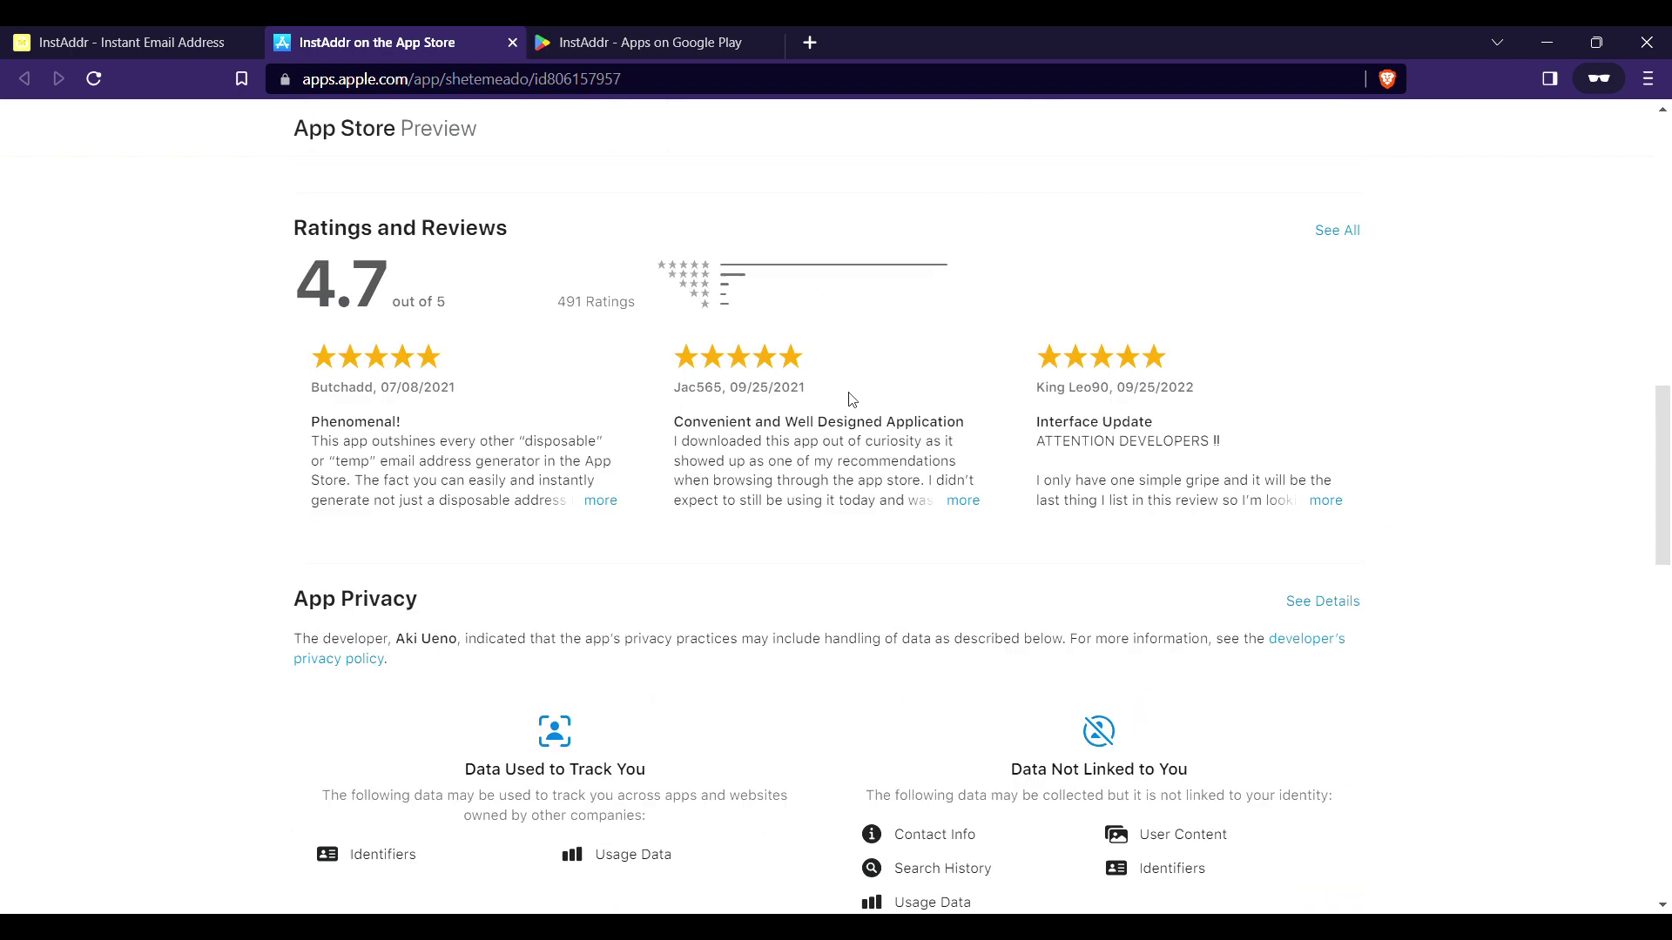
{"action": "scroll", "coordinate": [857, 403], "scroll_direction": "down", "scroll_amount": 3}
{"action": "scroll", "coordinate": [858, 402], "scroll_direction": "down", "scroll_amount": 3}
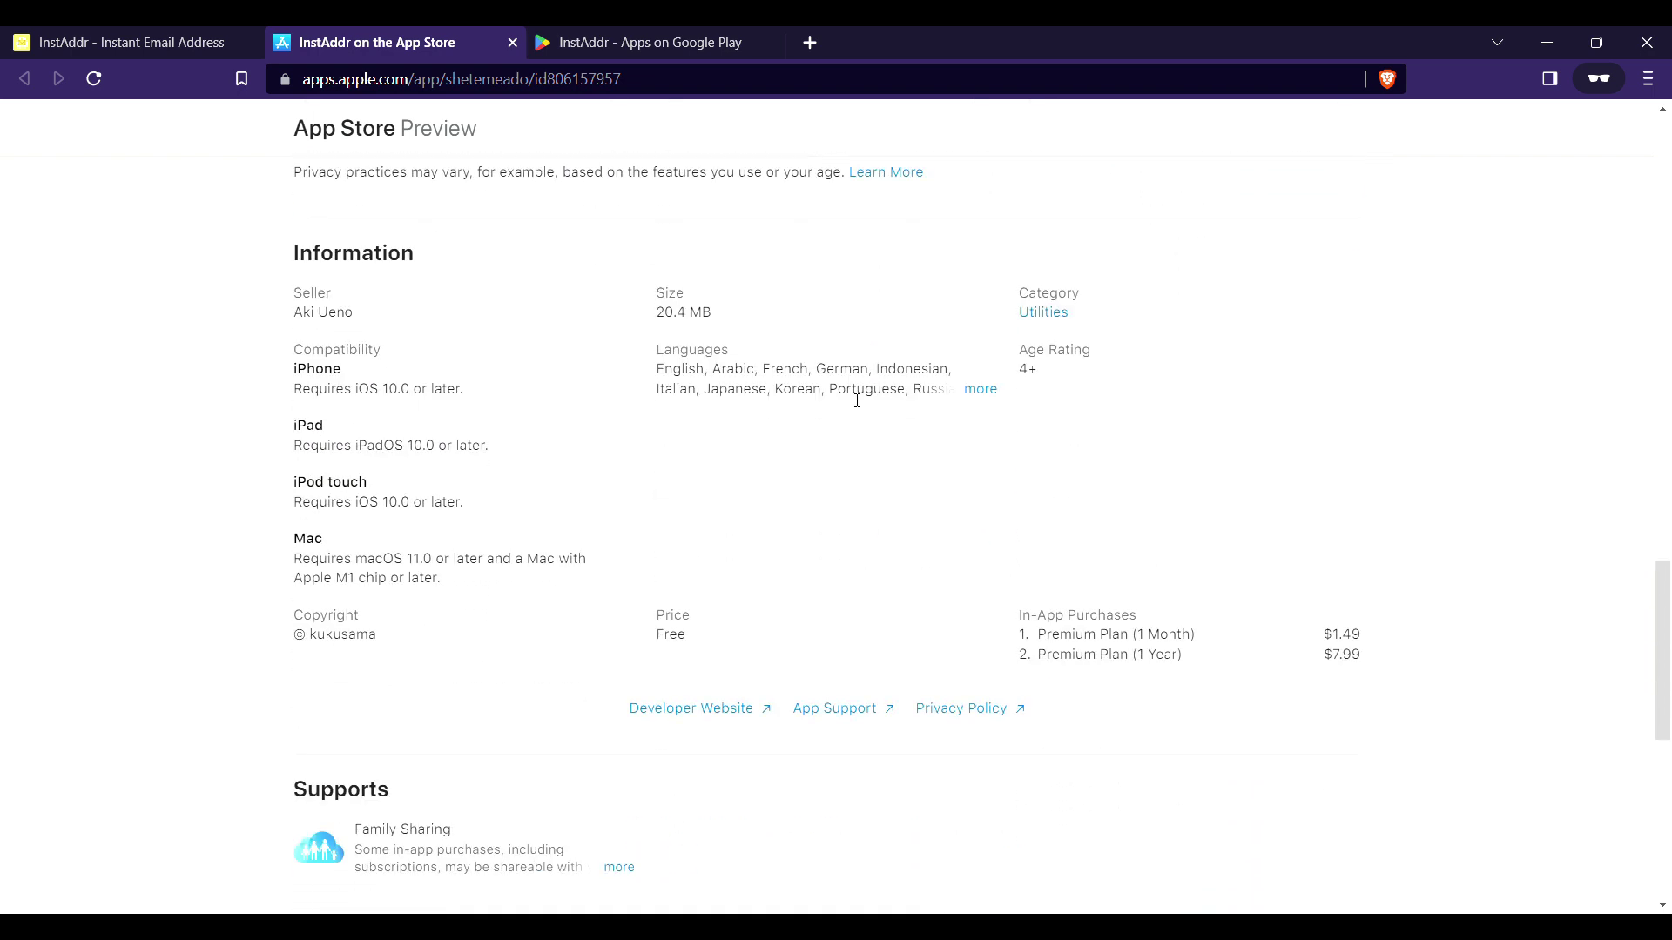
{"action": "scroll", "coordinate": [366, 396], "scroll_direction": "down", "scroll_amount": 3}
{"action": "scroll", "coordinate": [366, 395], "scroll_direction": "down", "scroll_amount": 3}
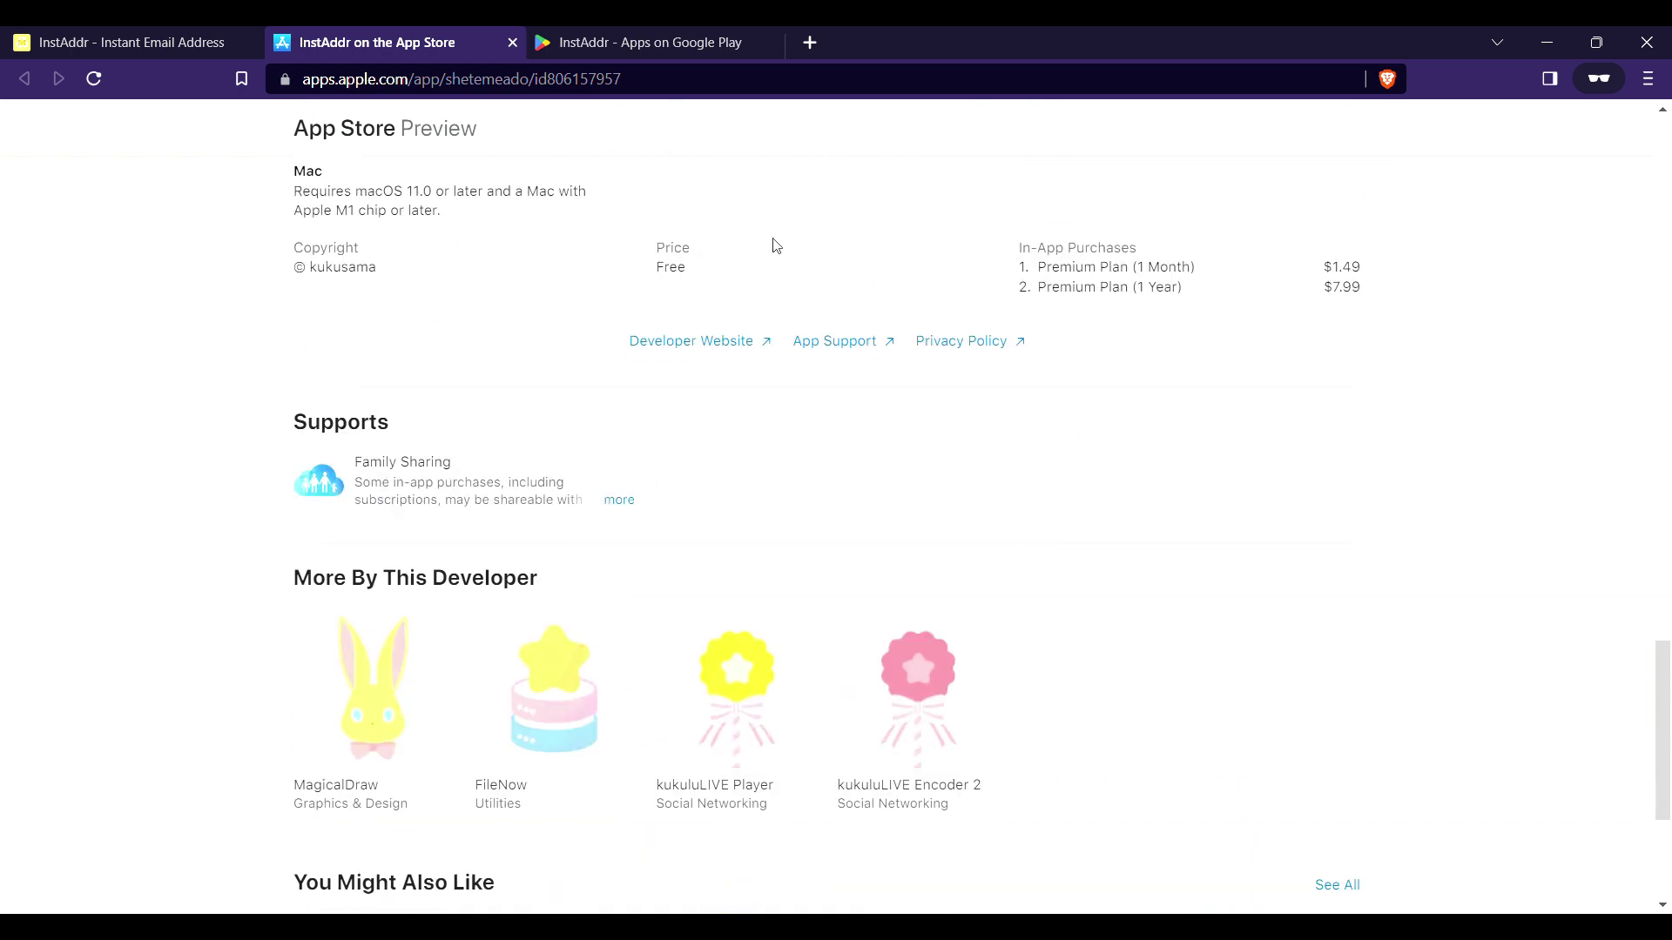
{"action": "left_click", "coordinate": [102, 35]}
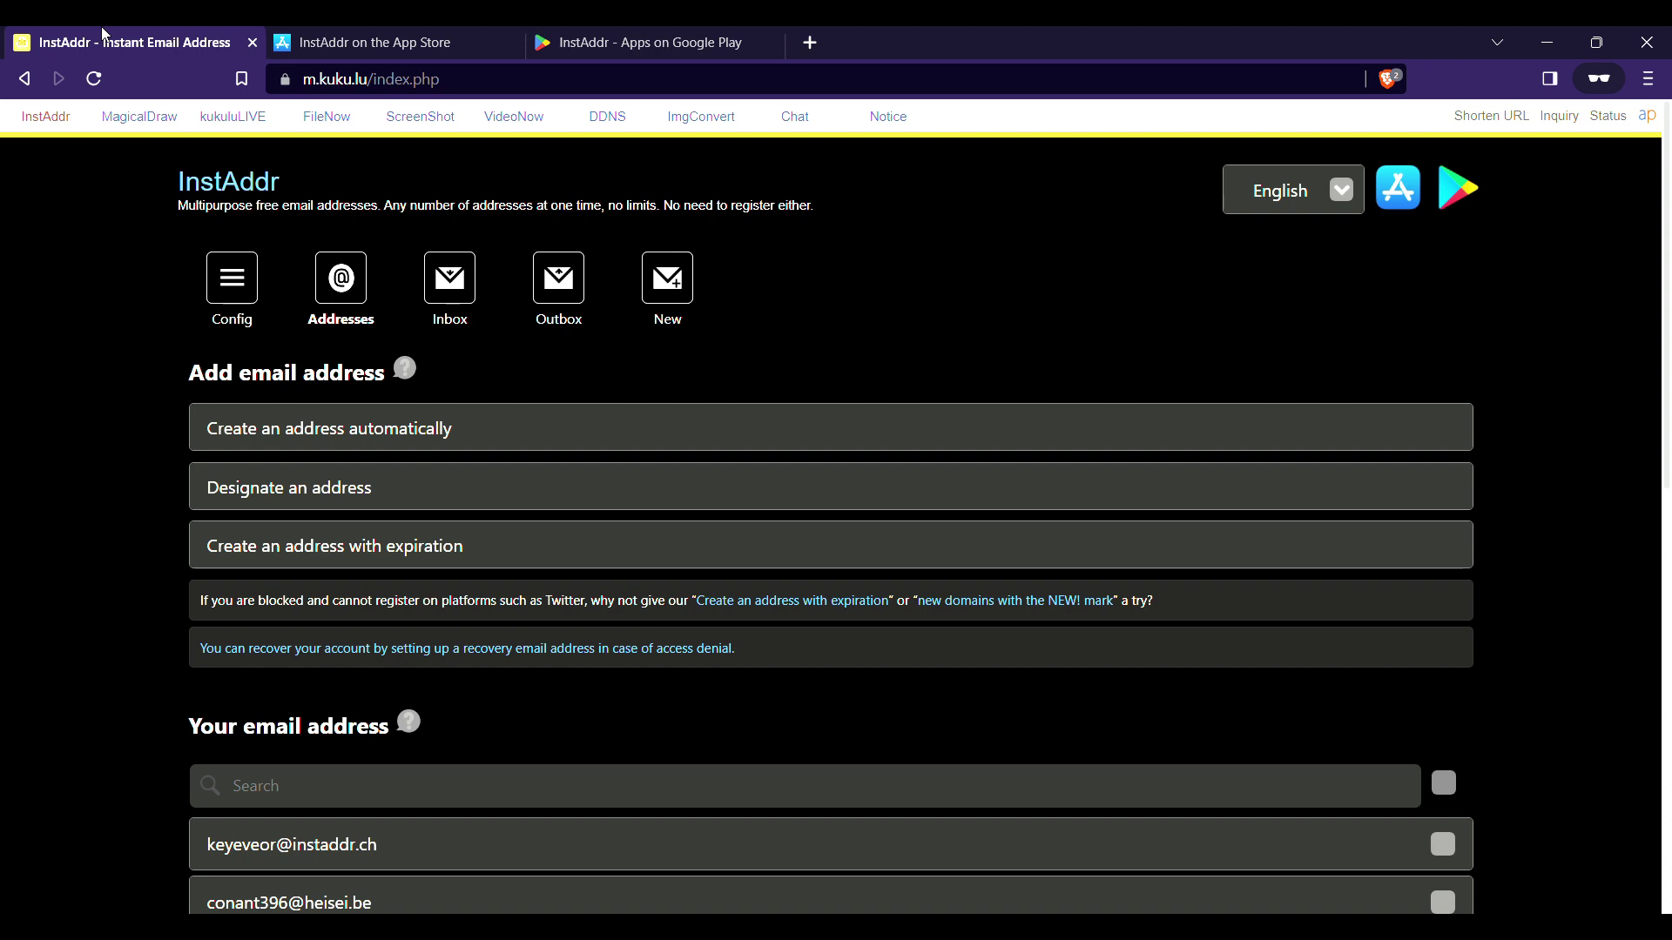
{"action": "scroll", "coordinate": [415, 709], "scroll_direction": "down", "scroll_amount": 3}
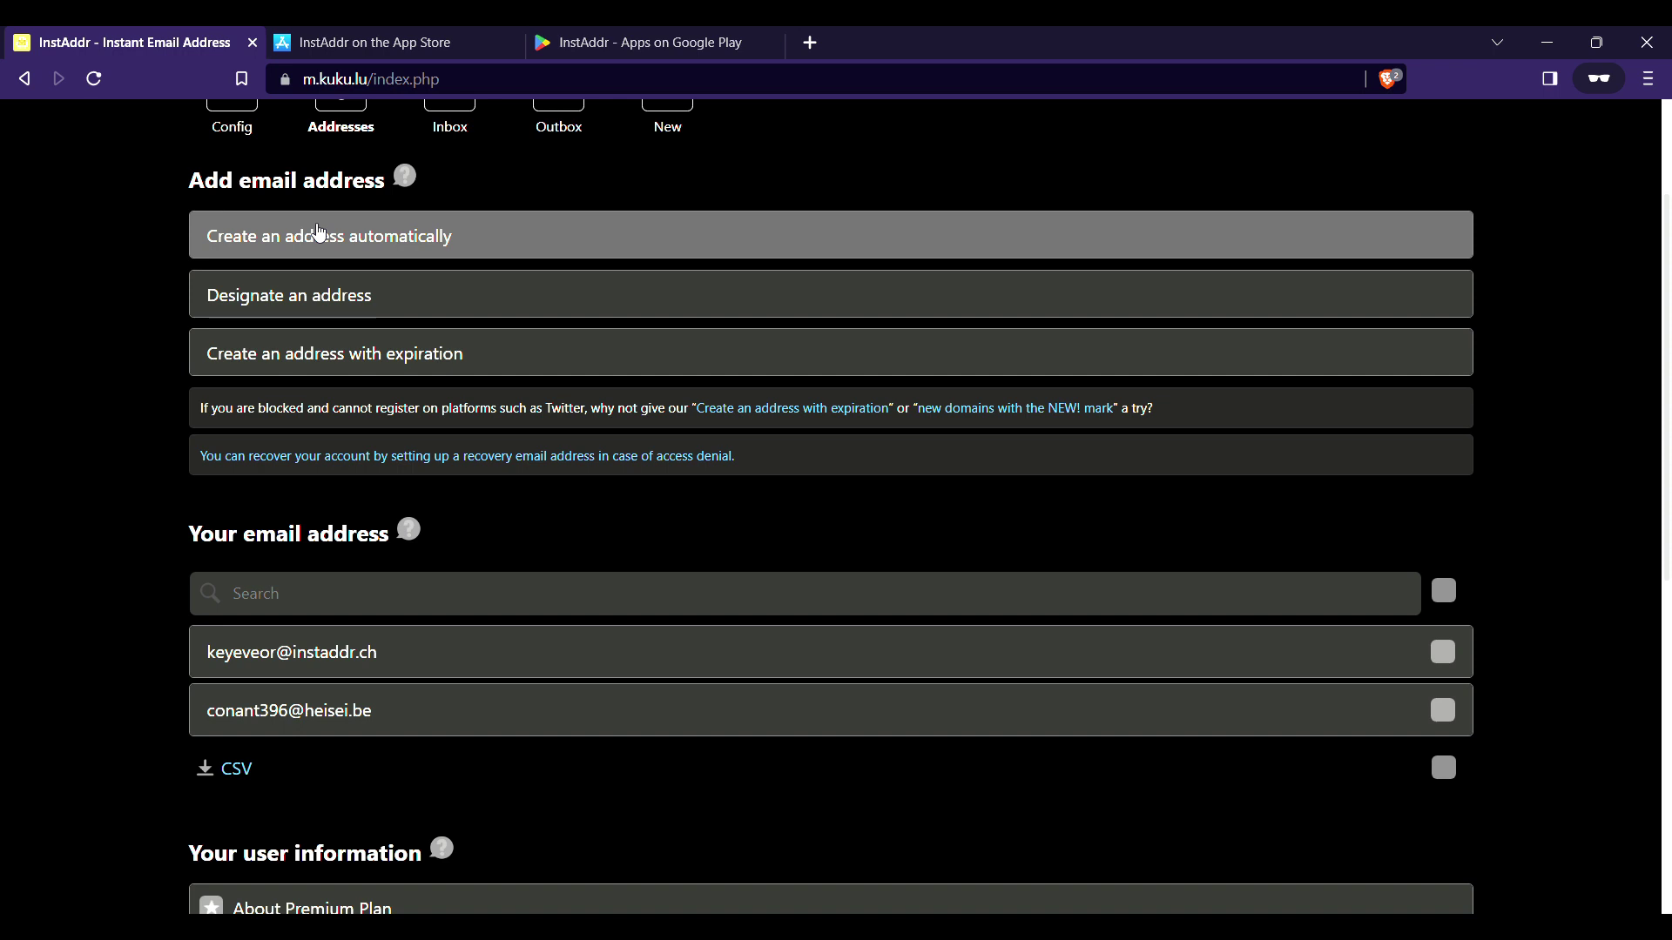
Dismiss the ad-blocker warnings from automatic and custom address creation, then reload the page.
{"action": "left_click", "coordinate": [317, 234]}
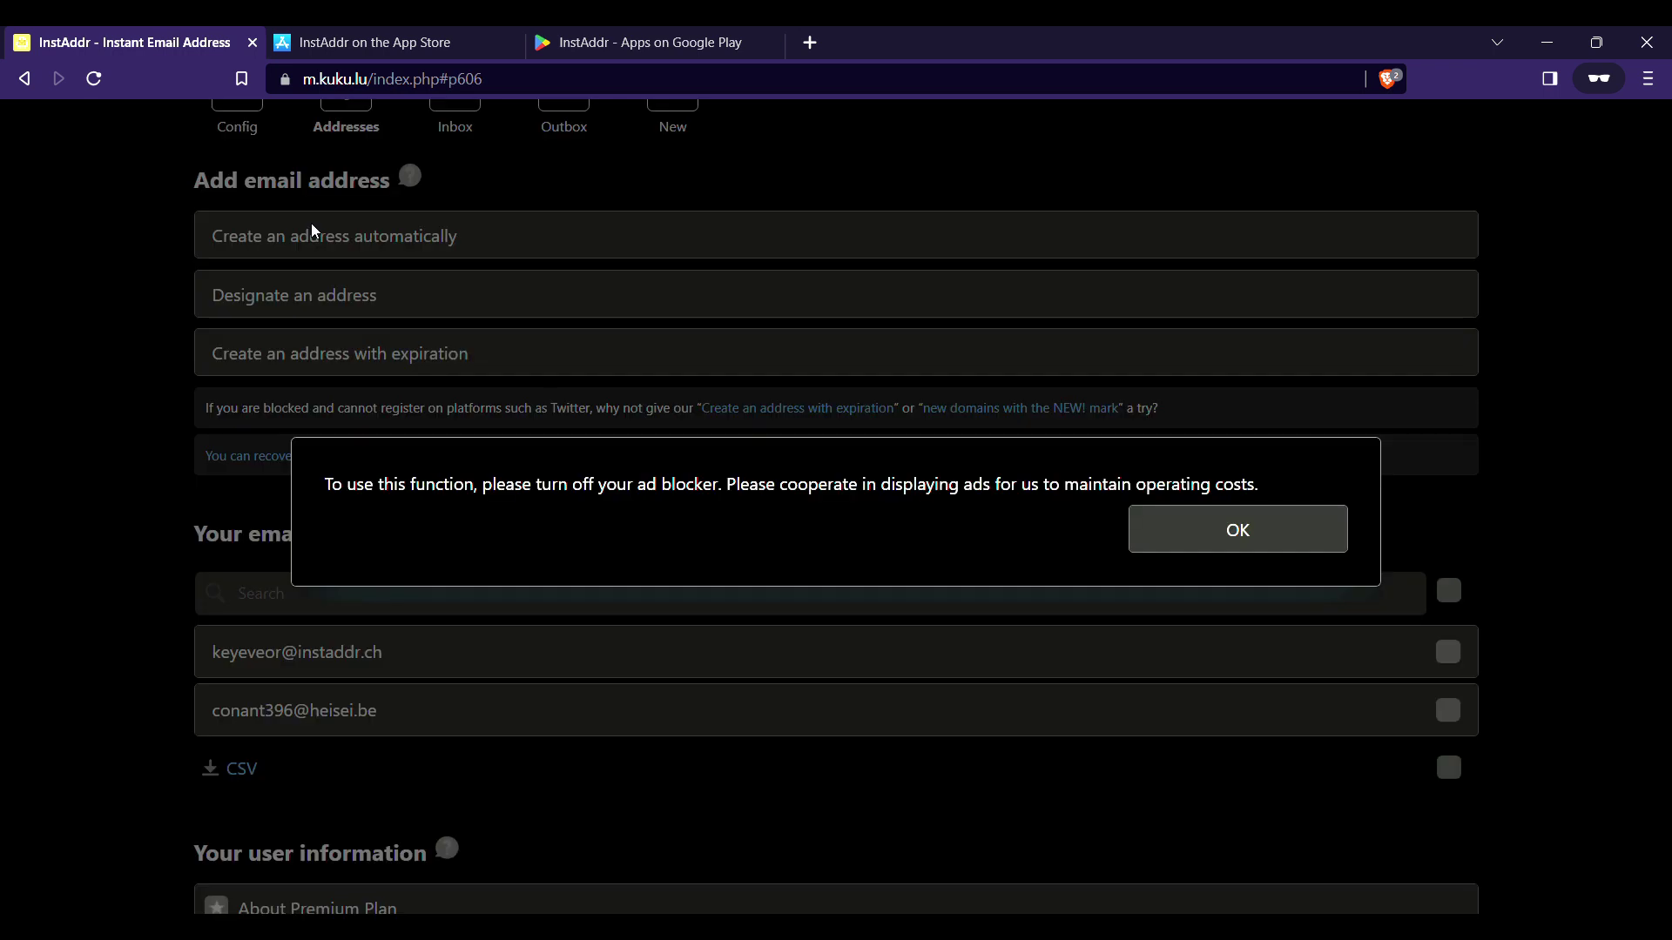
{"action": "left_click", "coordinate": [1221, 529]}
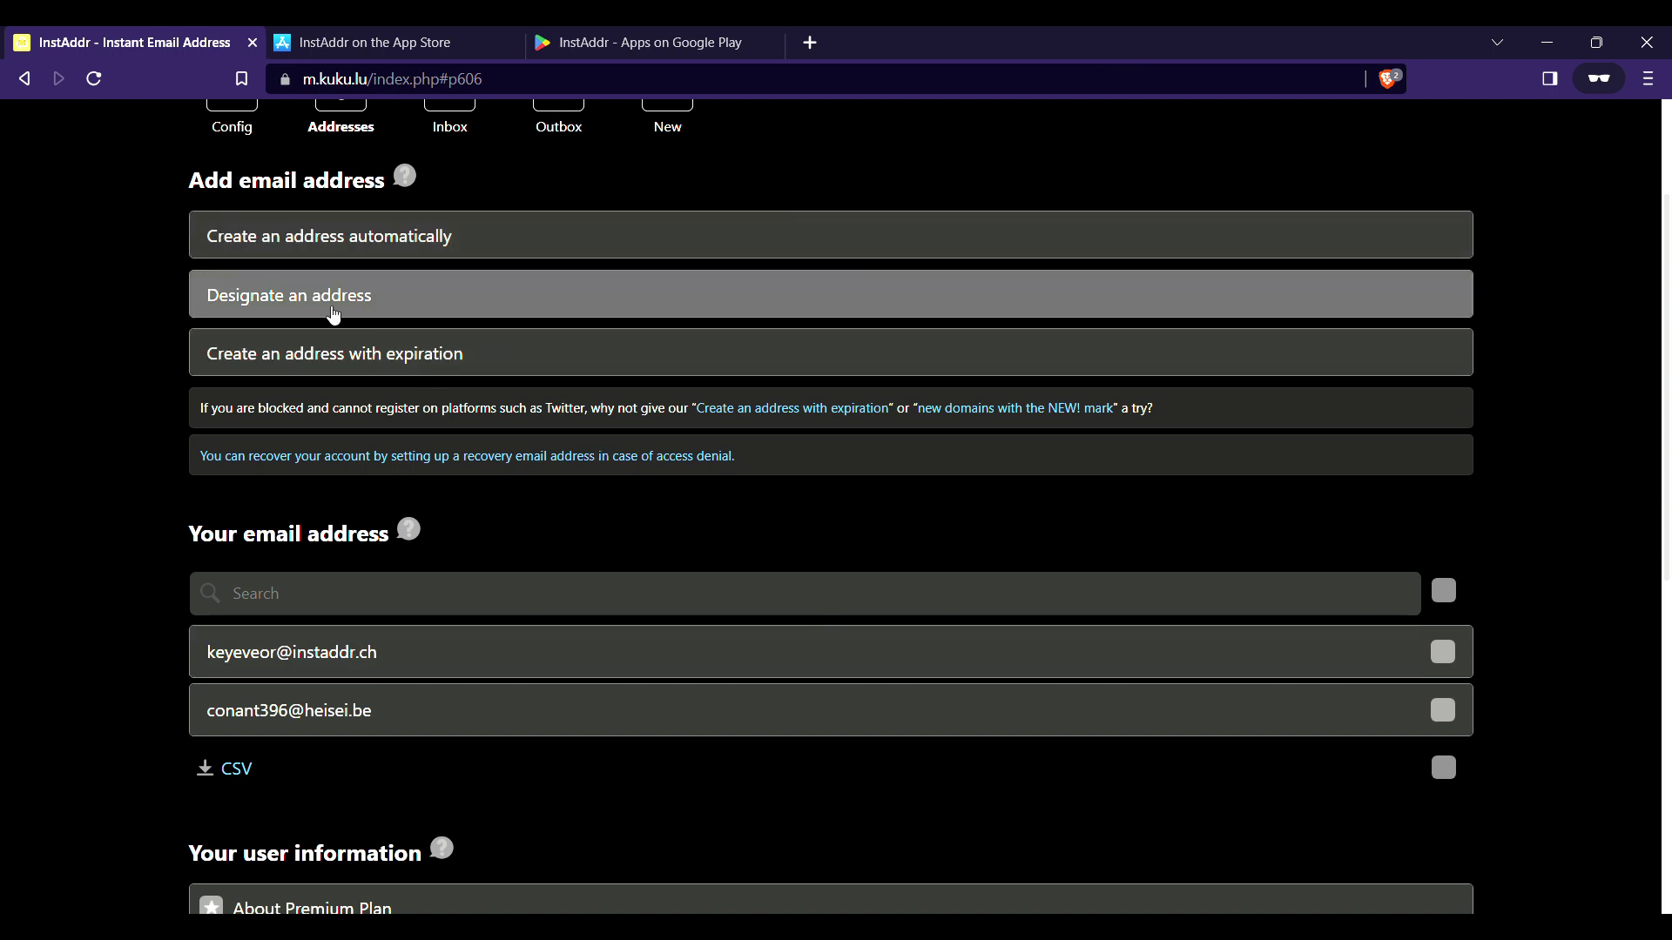
{"action": "left_click", "coordinate": [329, 309]}
{"action": "left_click", "coordinate": [1188, 543]}
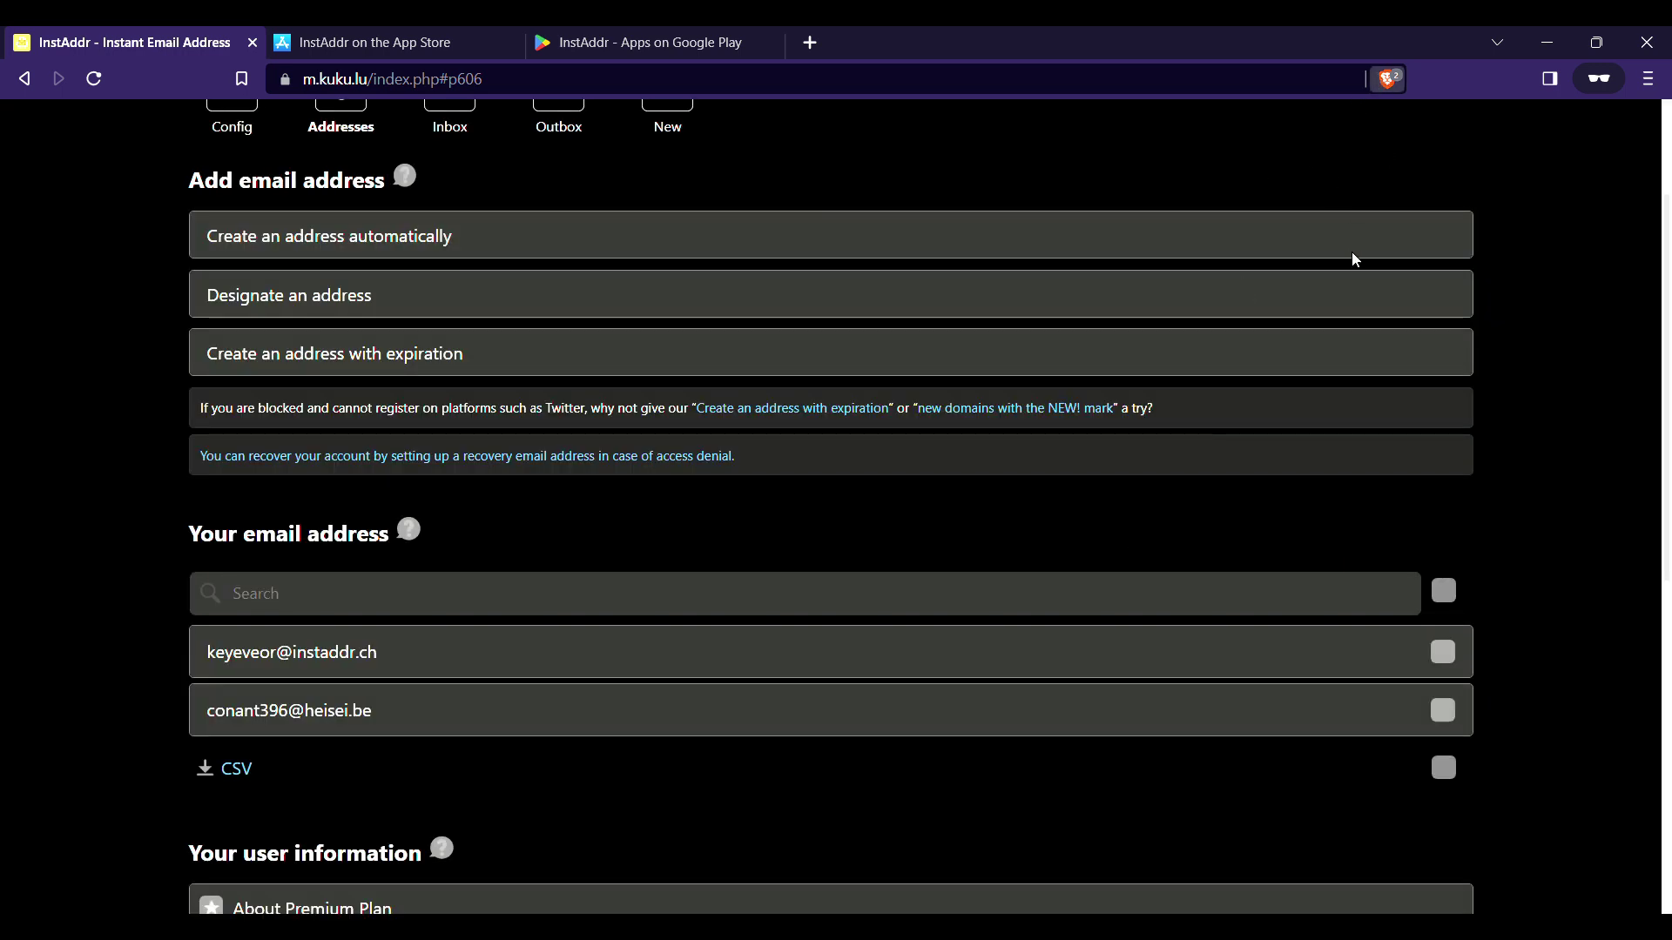
{"action": "key", "text": "F5"}
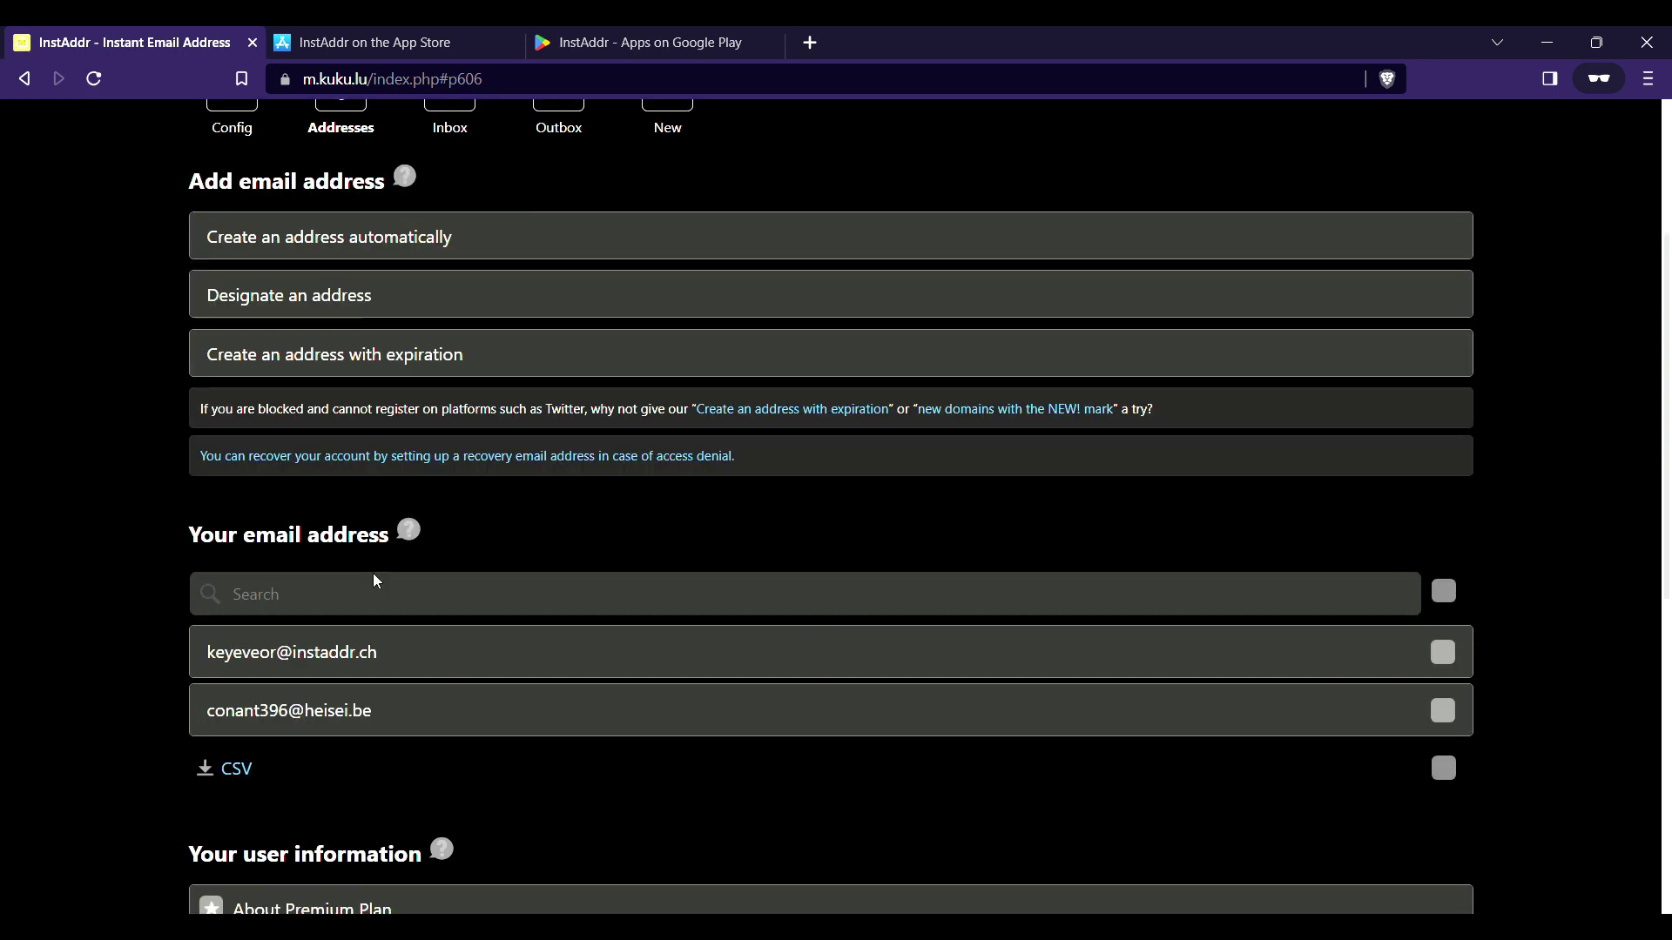
{"action": "left_click", "coordinate": [315, 293]}
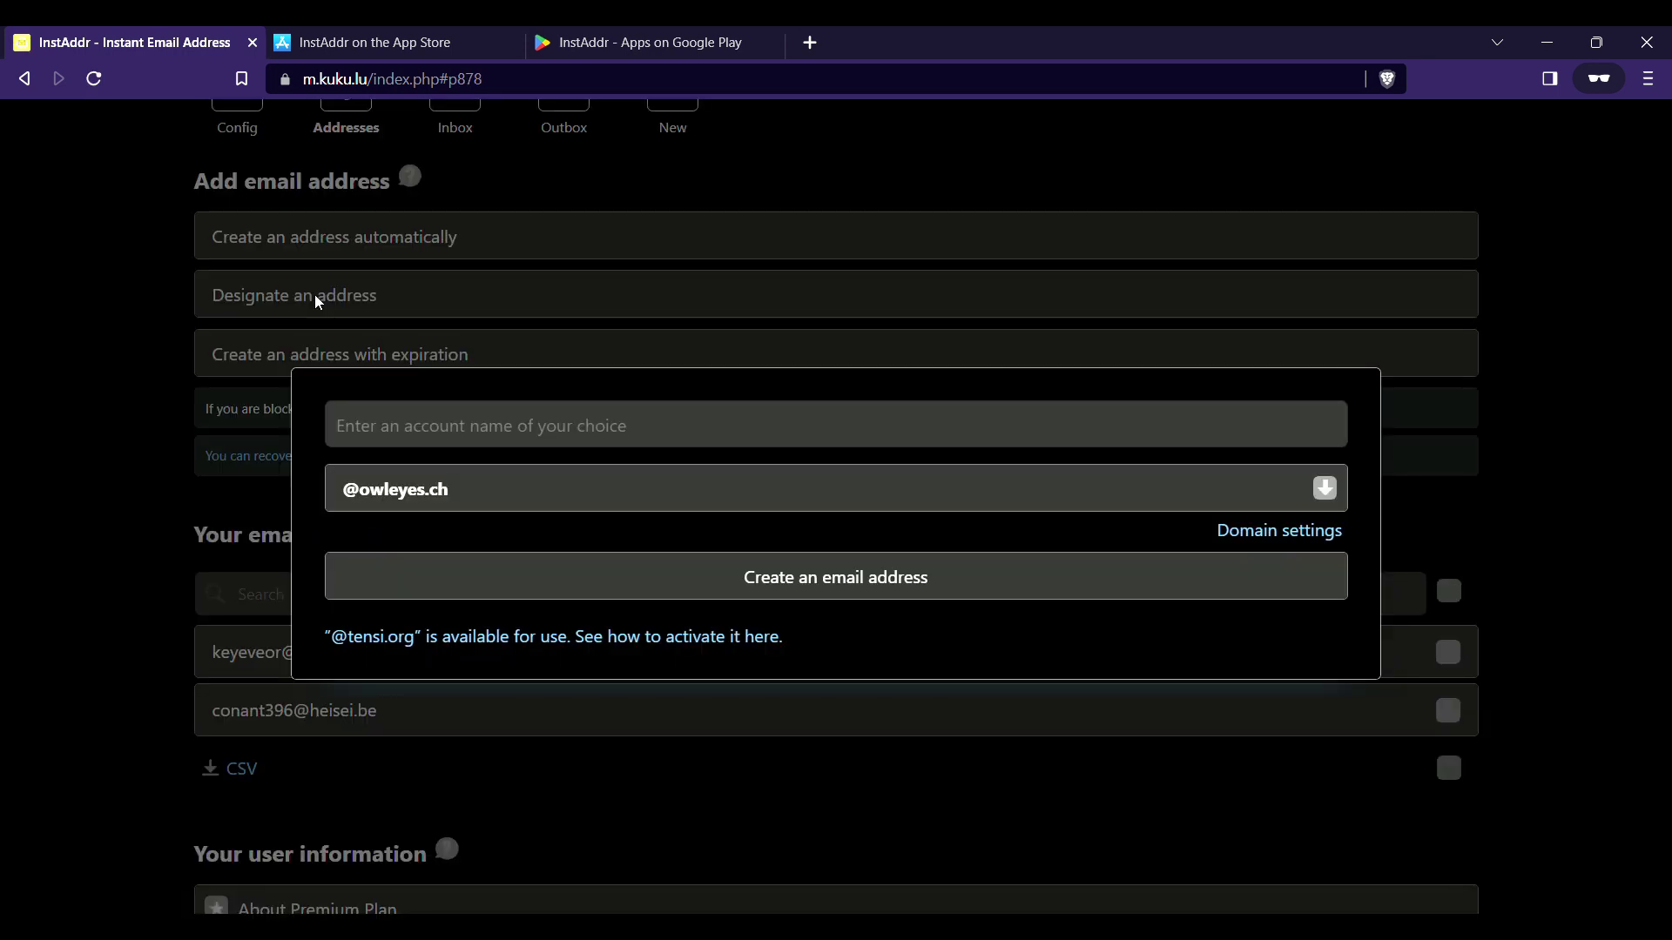
{"action": "left_click", "coordinate": [503, 492]}
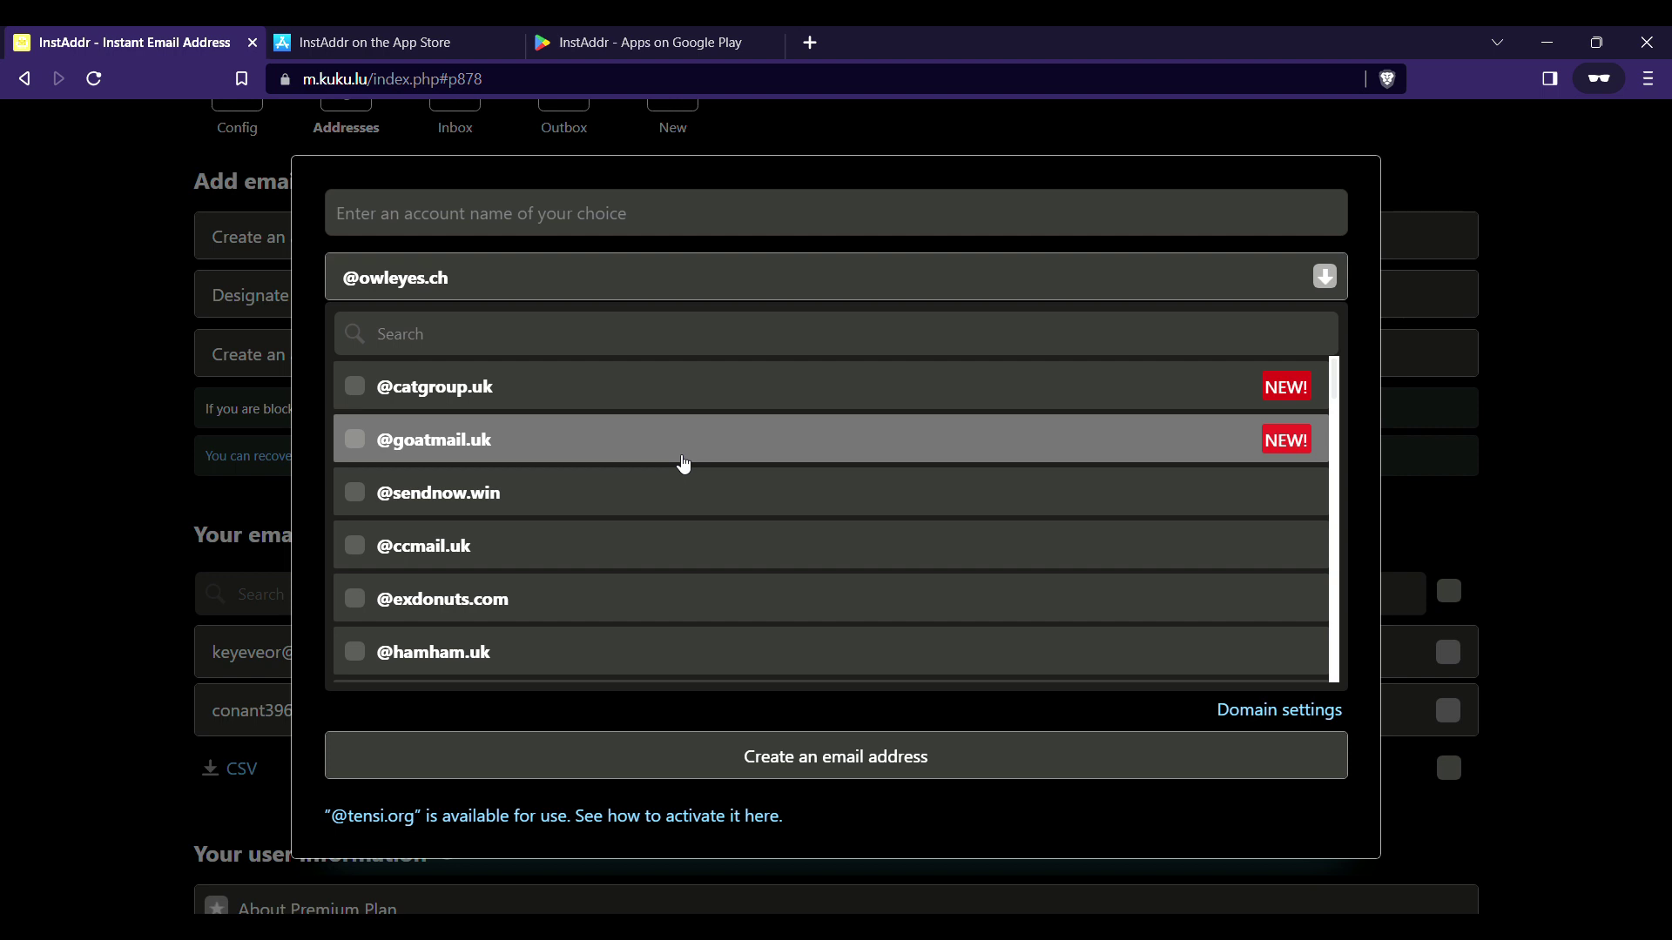
{"action": "scroll", "coordinate": [682, 463], "scroll_direction": "down", "scroll_amount": 5}
{"action": "scroll", "coordinate": [682, 464], "scroll_direction": "down", "scroll_amount": 5}
{"action": "scroll", "coordinate": [682, 464], "scroll_direction": "down", "scroll_amount": 2}
{"action": "scroll", "coordinate": [681, 464], "scroll_direction": "up", "scroll_amount": 2}
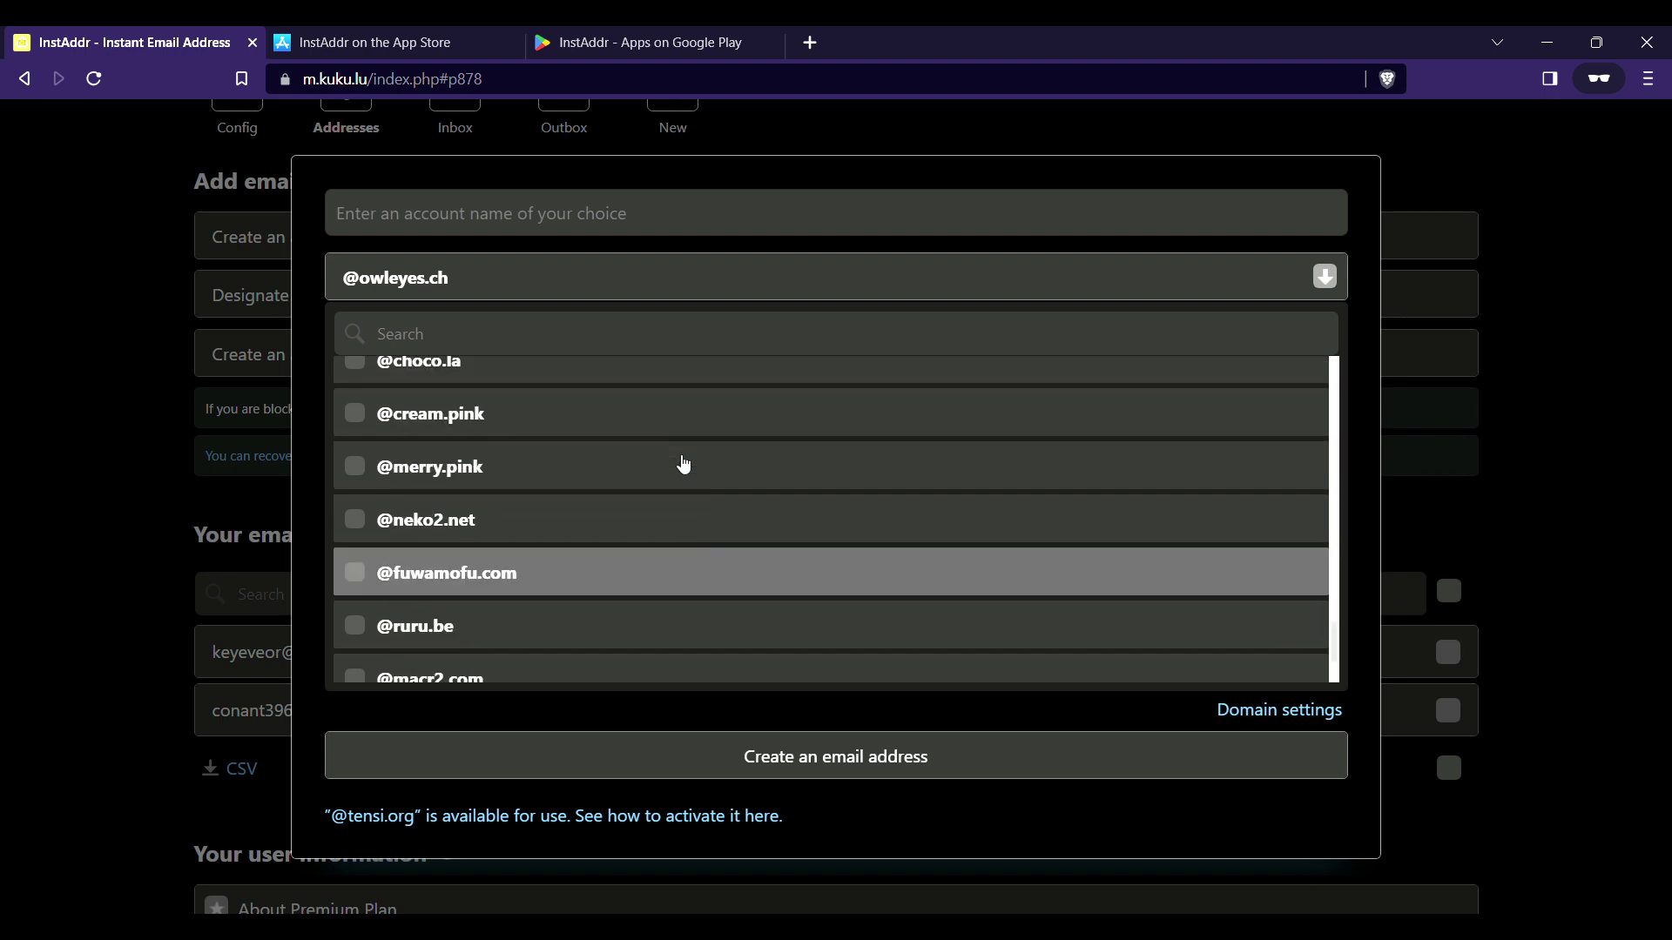
{"action": "scroll", "coordinate": [682, 464], "scroll_direction": "up", "scroll_amount": 5}
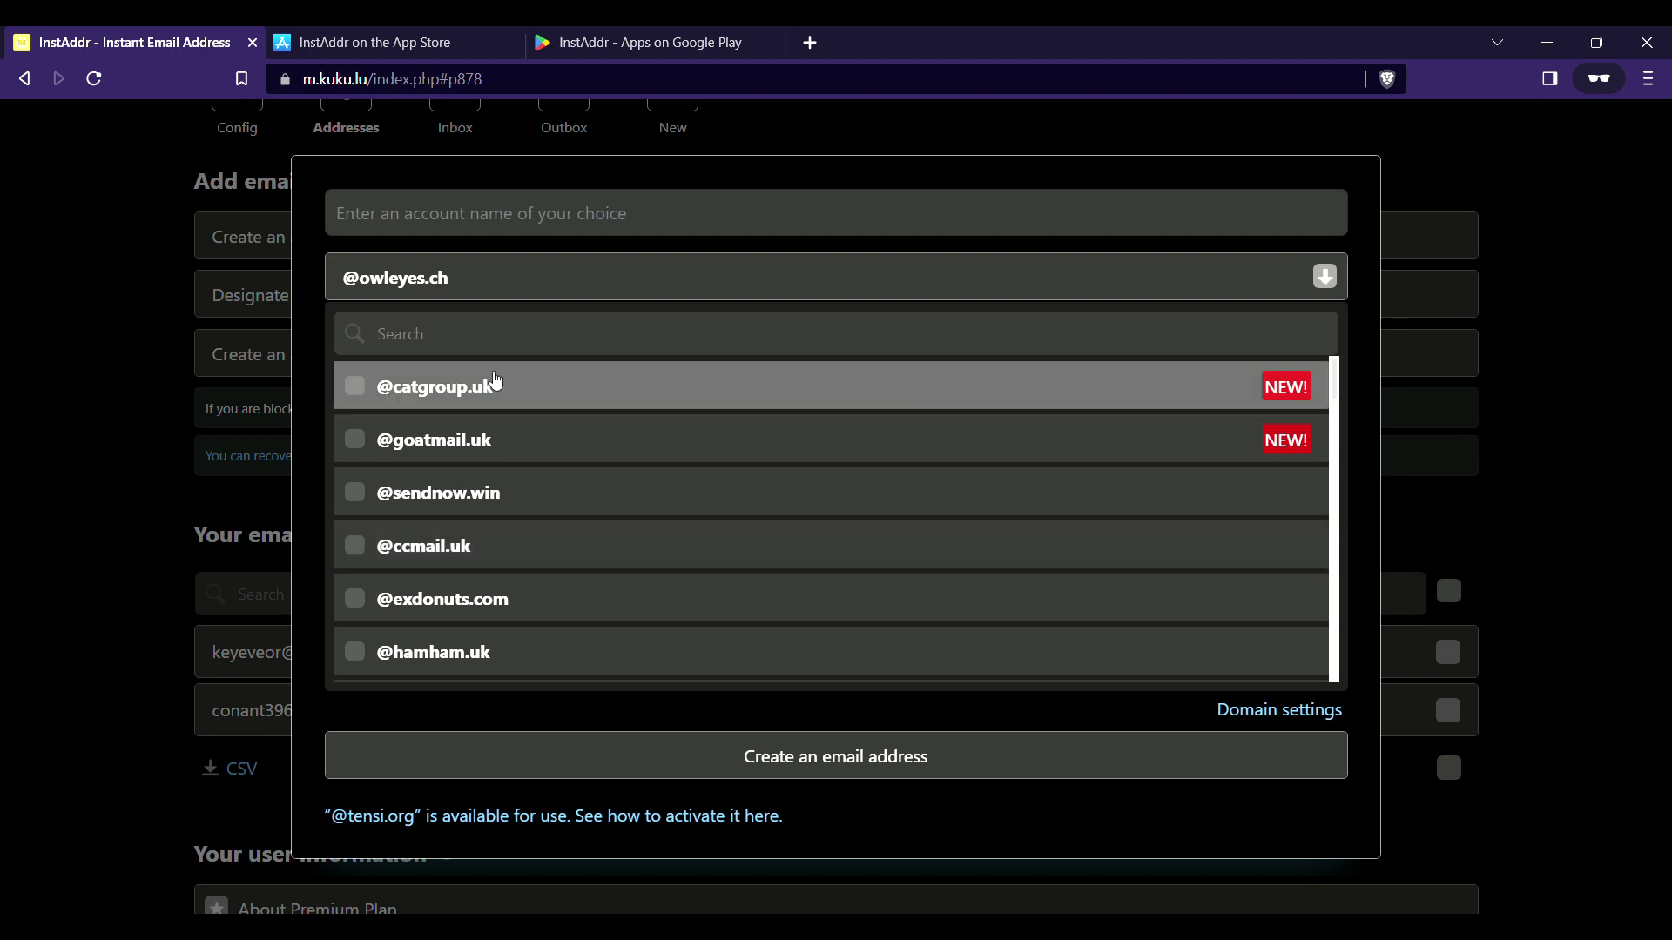
{"action": "scroll", "coordinate": [591, 576], "scroll_direction": "down", "scroll_amount": 3}
{"action": "scroll", "coordinate": [591, 577], "scroll_direction": "down", "scroll_amount": 1}
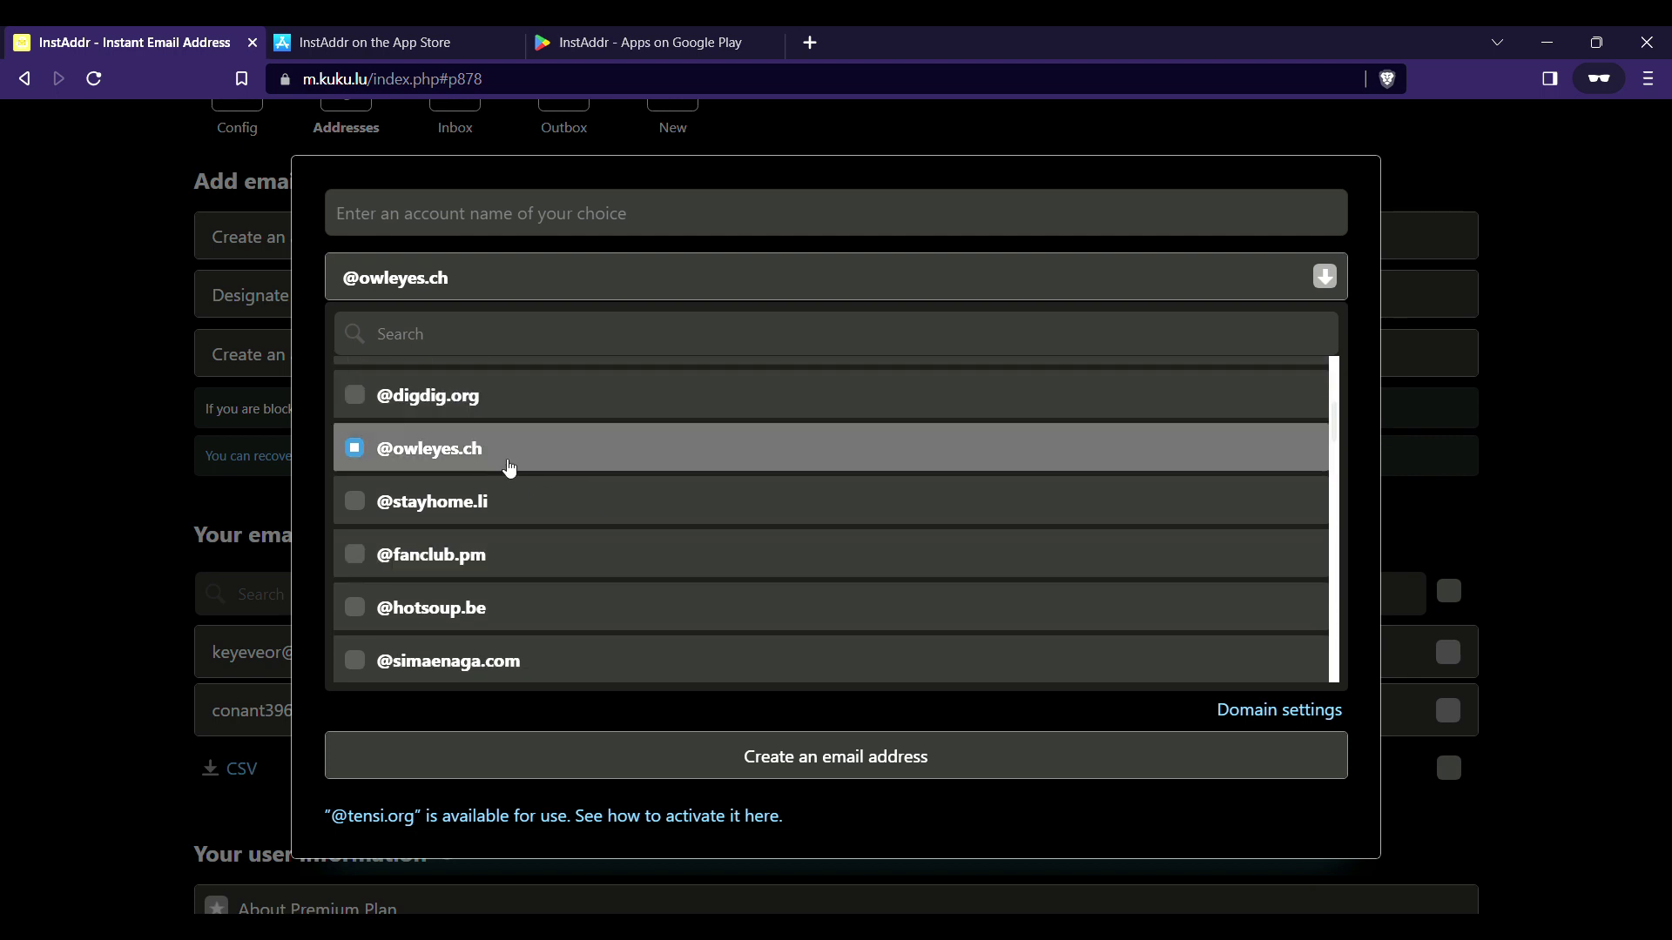
{"action": "left_click", "coordinate": [513, 396]}
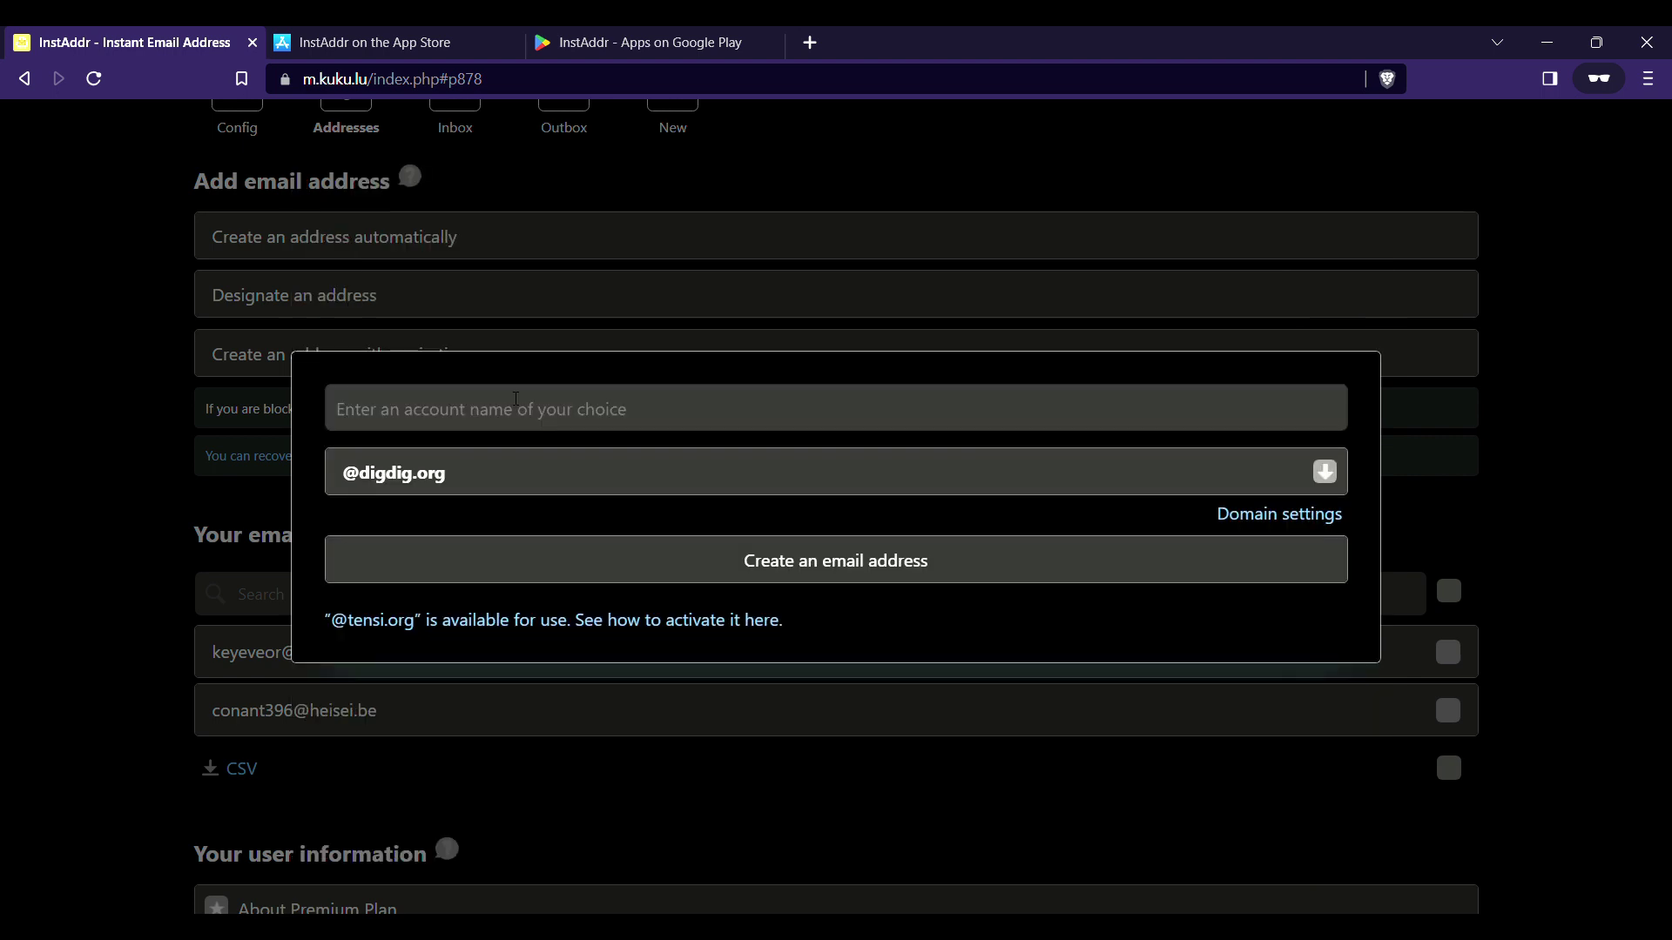
{"action": "left_click", "coordinate": [514, 408]}
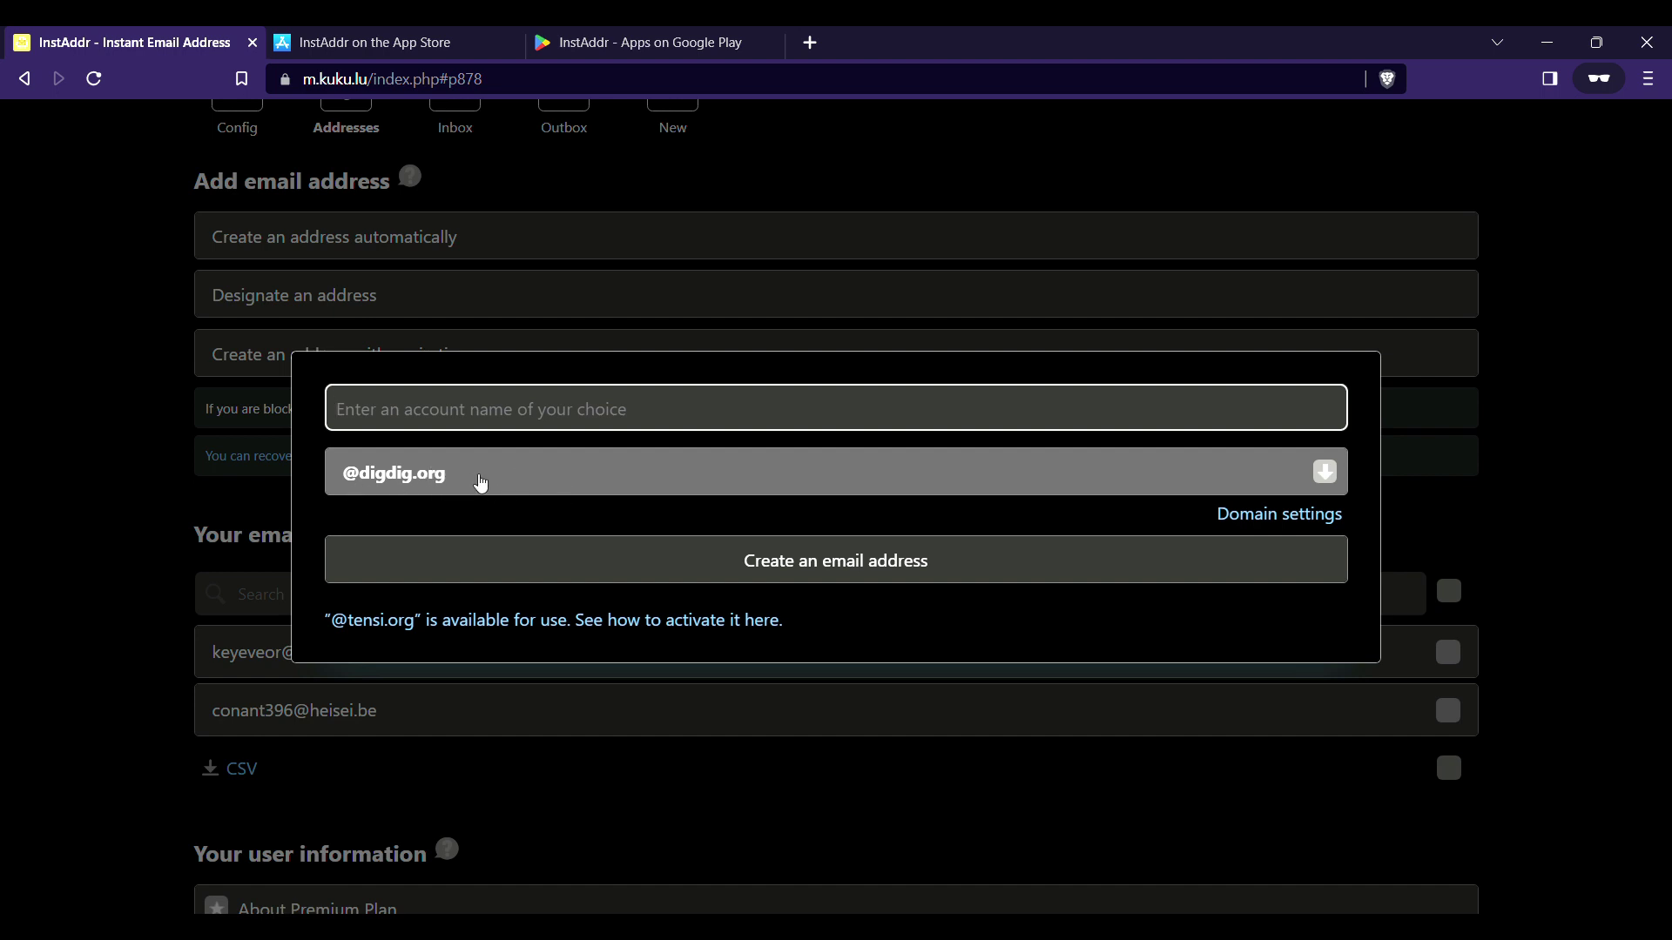
{"action": "type", "text": "ra"}
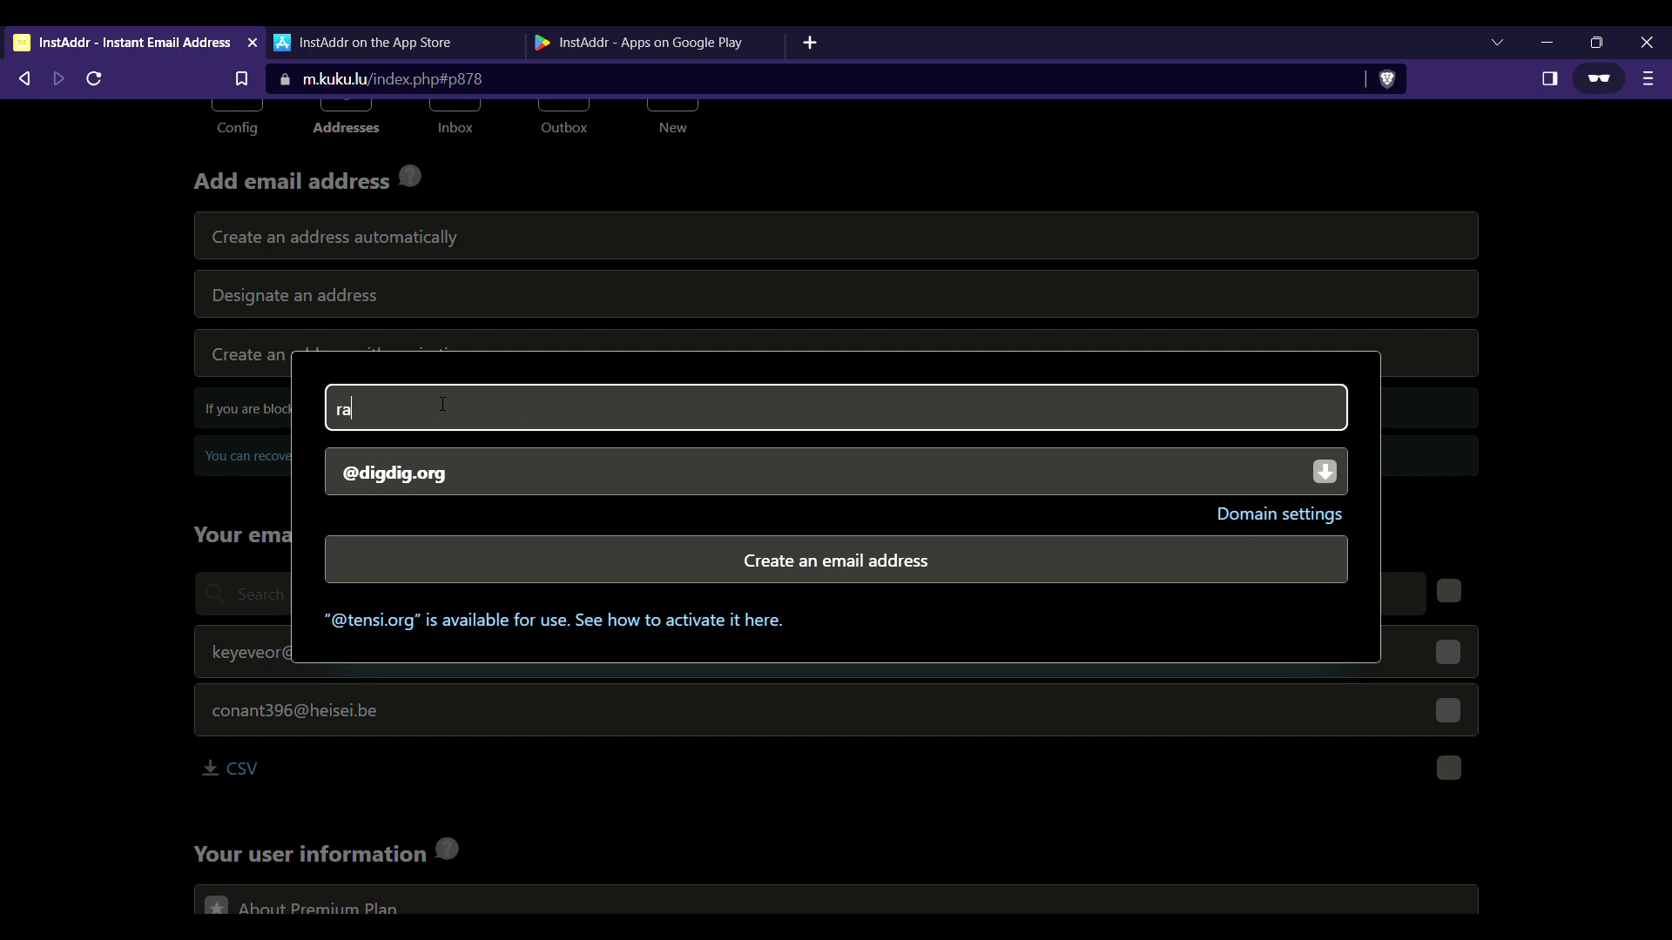
{"action": "type", "text": "ndom"}
{"action": "type", "text": "21333"}
{"action": "type", "text": "pr"}
{"action": "type", "text": "otec"}
{"action": "type", "text": "g"}
{"action": "key", "text": "BackSpace"}
{"action": "type", "text": "h"}
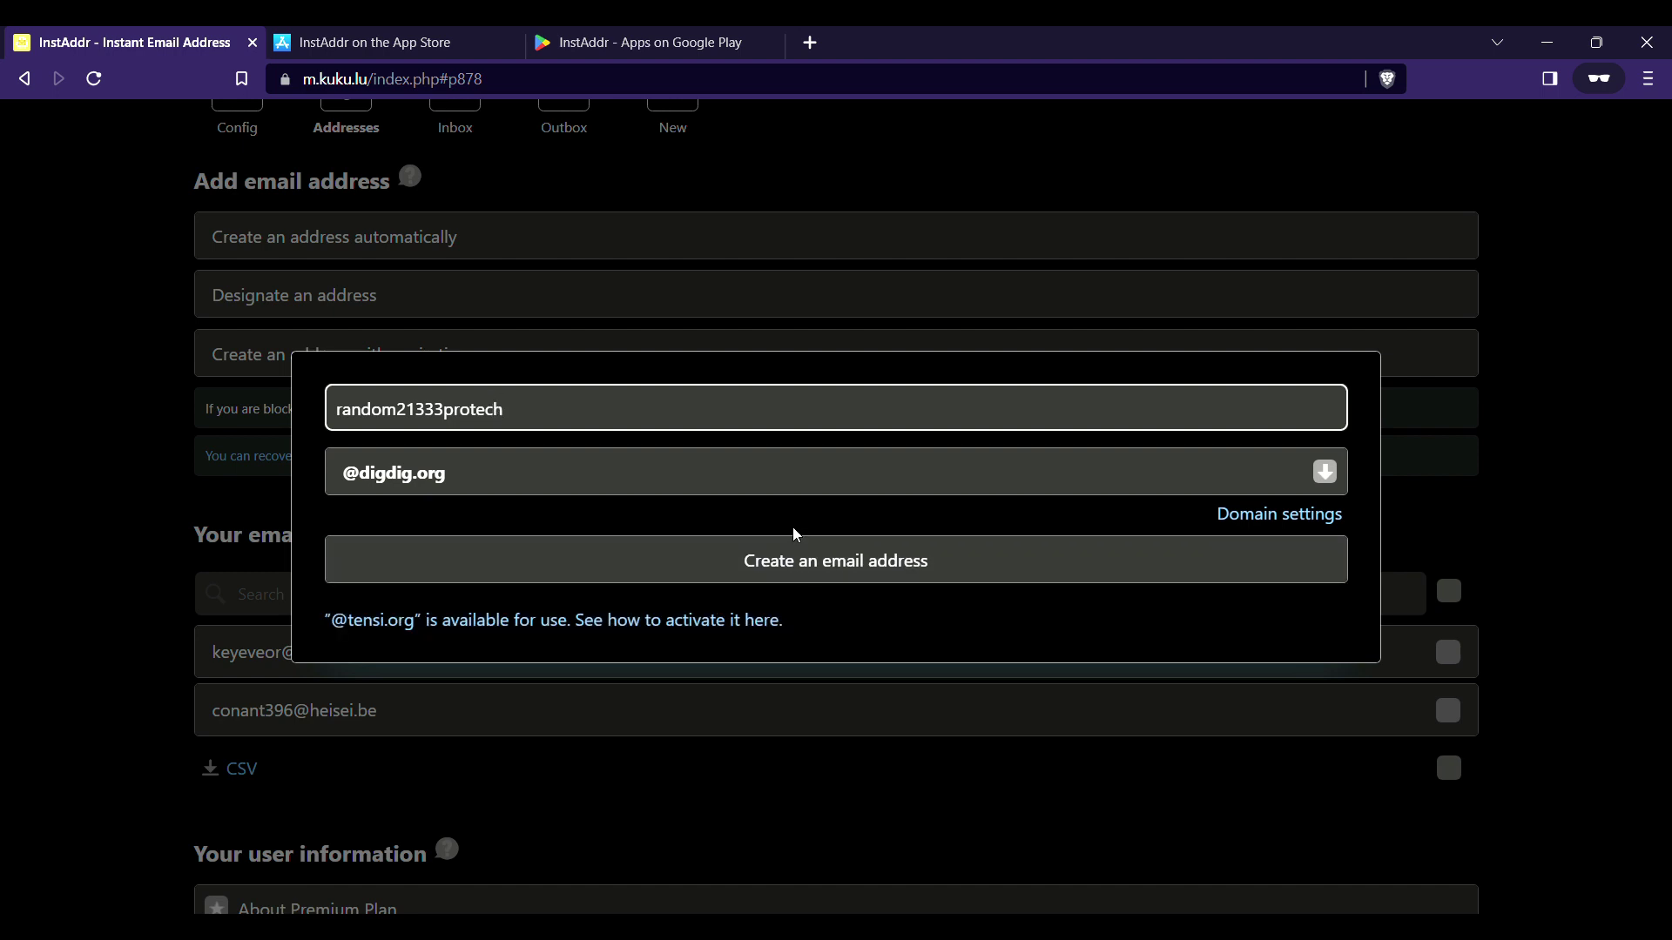
{"action": "type", "text": "g"}
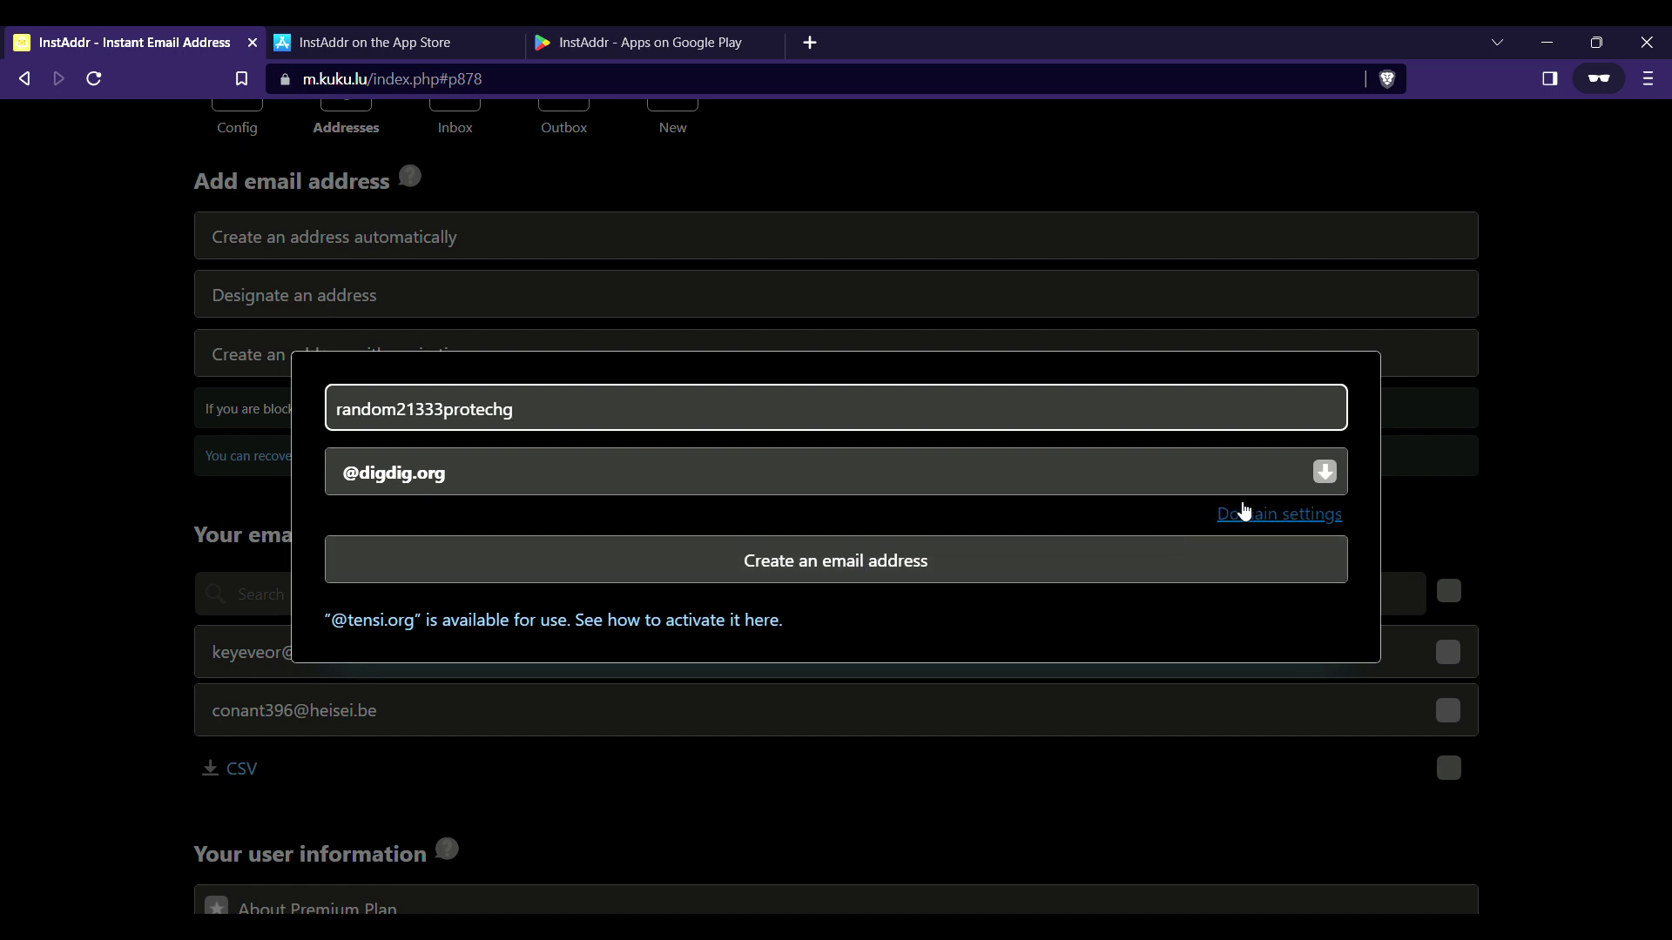
{"action": "left_click", "coordinate": [1258, 514]}
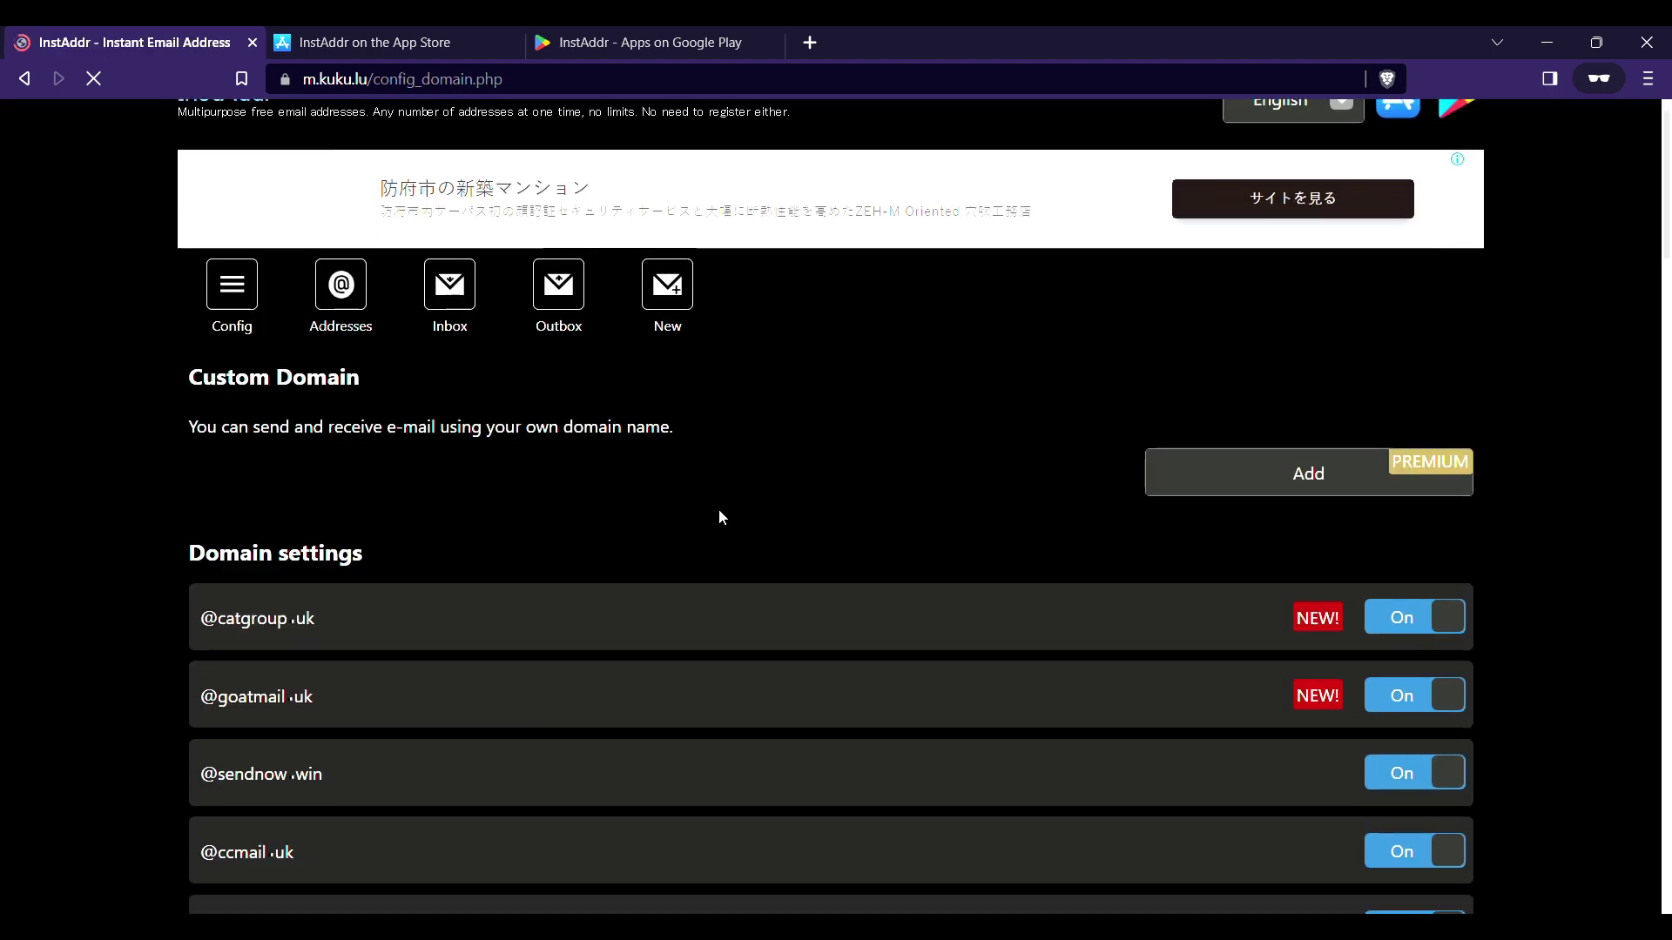
{"action": "scroll", "coordinate": [720, 510], "scroll_direction": "down", "scroll_amount": 2}
{"action": "scroll", "coordinate": [718, 510], "scroll_direction": "down", "scroll_amount": 1}
{"action": "scroll", "coordinate": [719, 510], "scroll_direction": "down", "scroll_amount": 1}
{"action": "scroll", "coordinate": [719, 510], "scroll_direction": "up", "scroll_amount": 2}
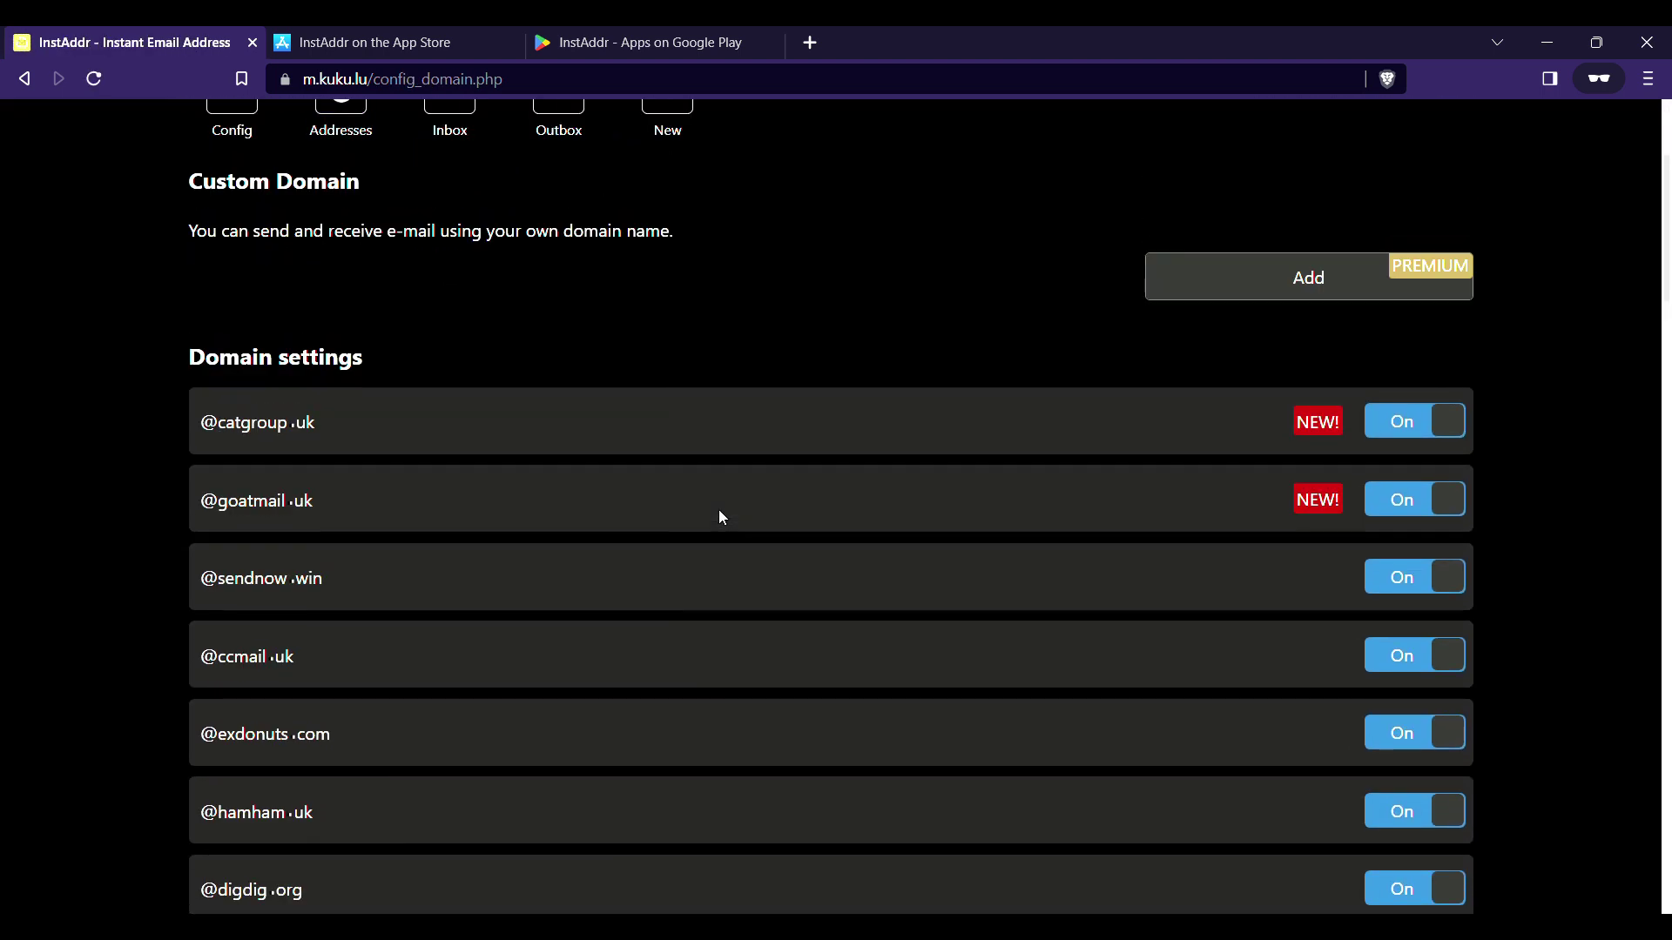
{"action": "scroll", "coordinate": [719, 509], "scroll_direction": "up", "scroll_amount": 1}
{"action": "scroll", "coordinate": [720, 510], "scroll_direction": "up", "scroll_amount": 1}
{"action": "scroll", "coordinate": [722, 497], "scroll_direction": "down", "scroll_amount": 1}
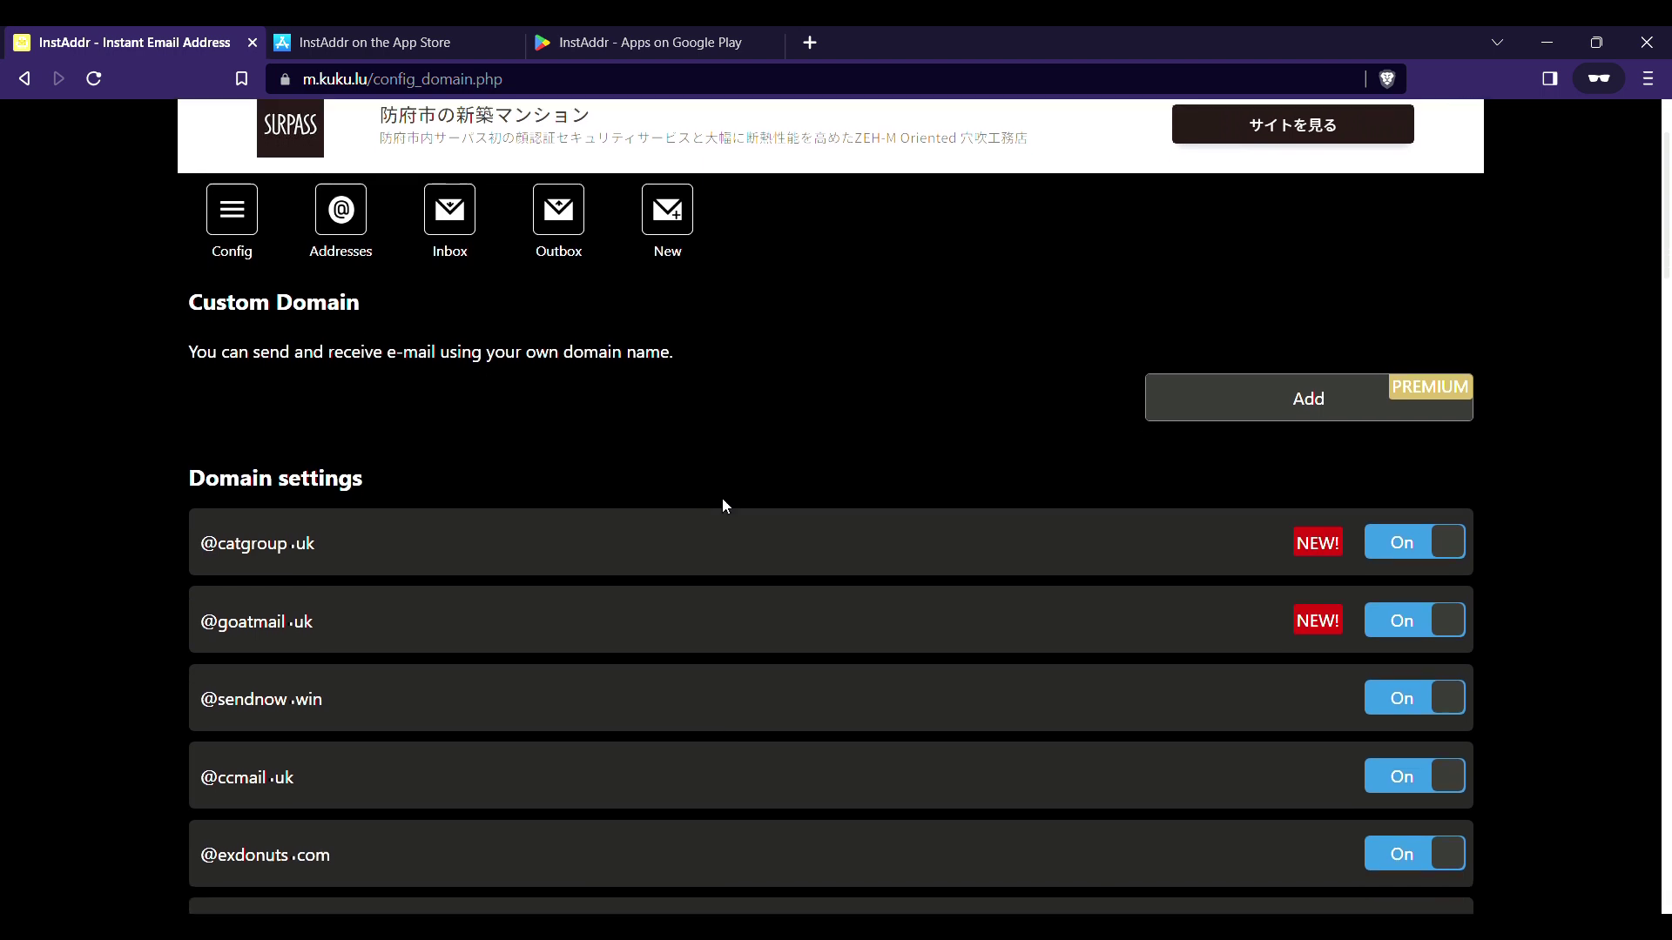
{"action": "scroll", "coordinate": [620, 445], "scroll_direction": "down", "scroll_amount": 8}
{"action": "scroll", "coordinate": [620, 446], "scroll_direction": "down", "scroll_amount": 5}
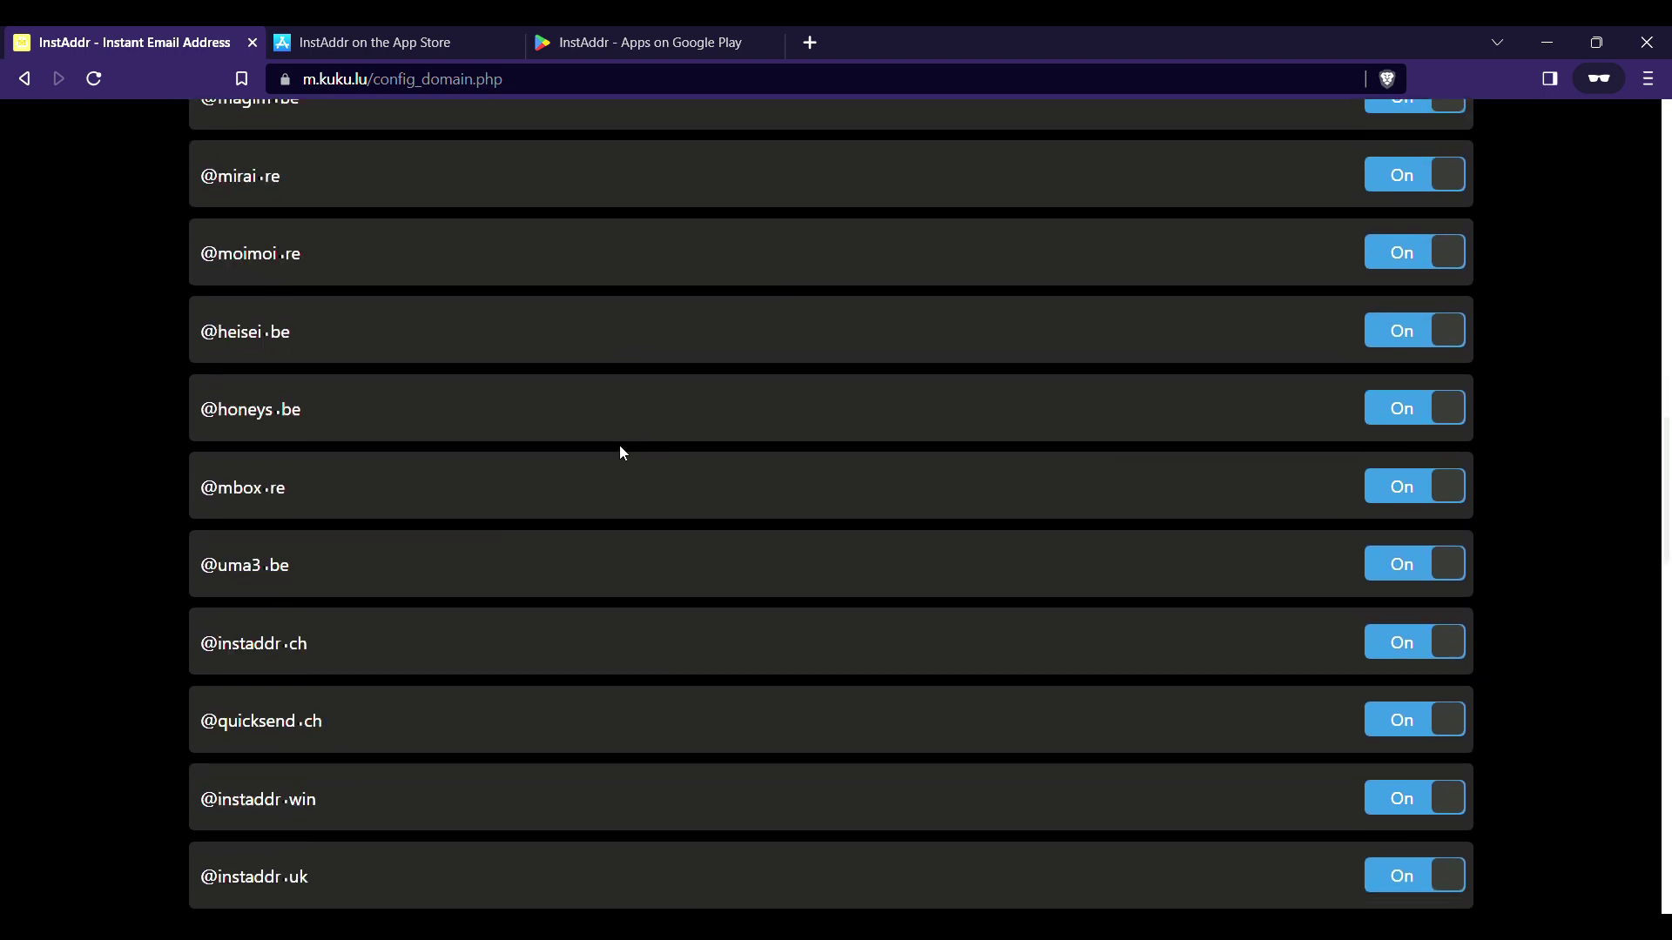
{"action": "scroll", "coordinate": [620, 445], "scroll_direction": "down", "scroll_amount": 5}
{"action": "scroll", "coordinate": [619, 445], "scroll_direction": "down", "scroll_amount": 5}
{"action": "scroll", "coordinate": [619, 446], "scroll_direction": "up", "scroll_amount": 5}
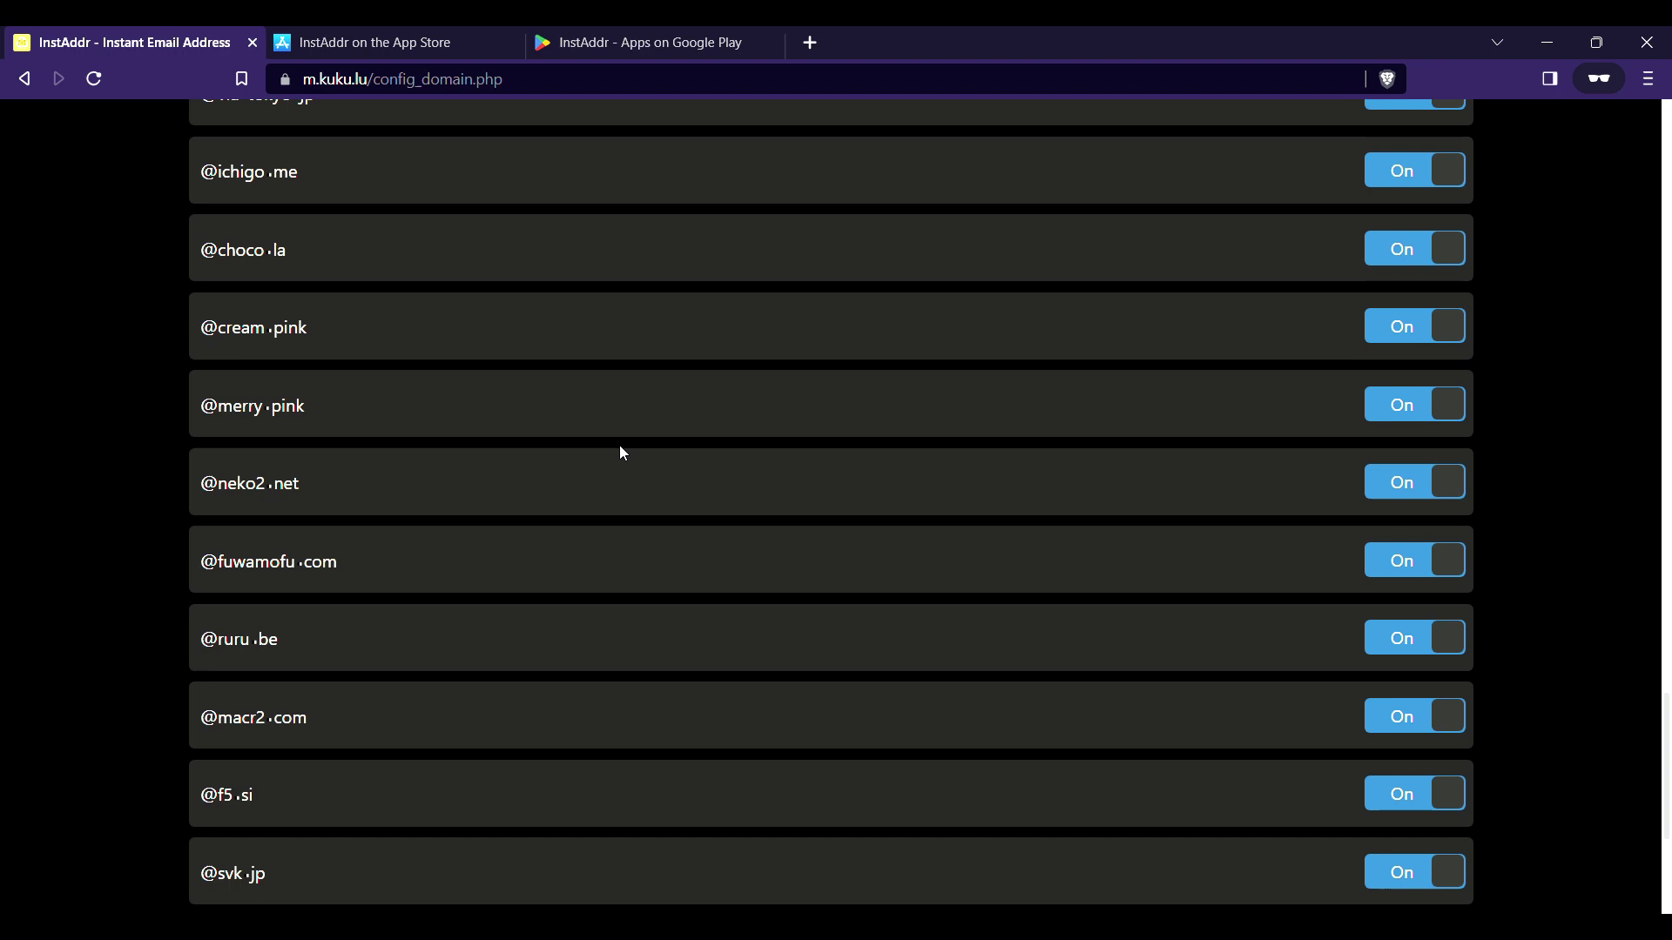
{"action": "scroll", "coordinate": [619, 445], "scroll_direction": "up", "scroll_amount": 5}
{"action": "scroll", "coordinate": [619, 445], "scroll_direction": "up", "scroll_amount": 6}
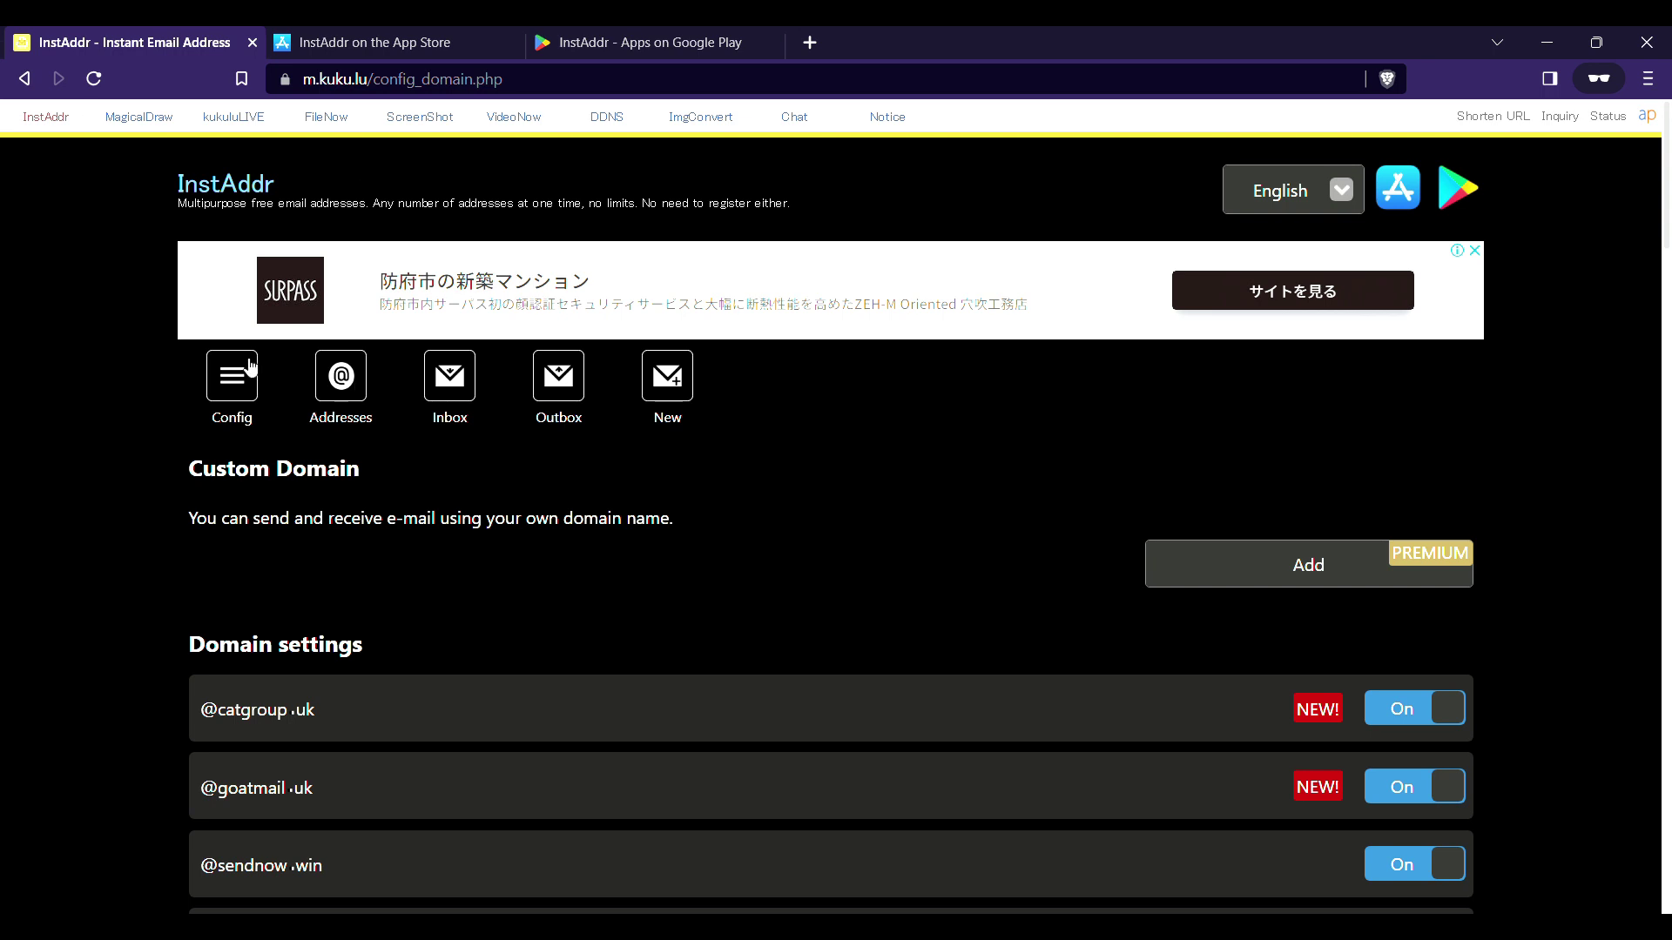
{"action": "left_click", "coordinate": [227, 191]}
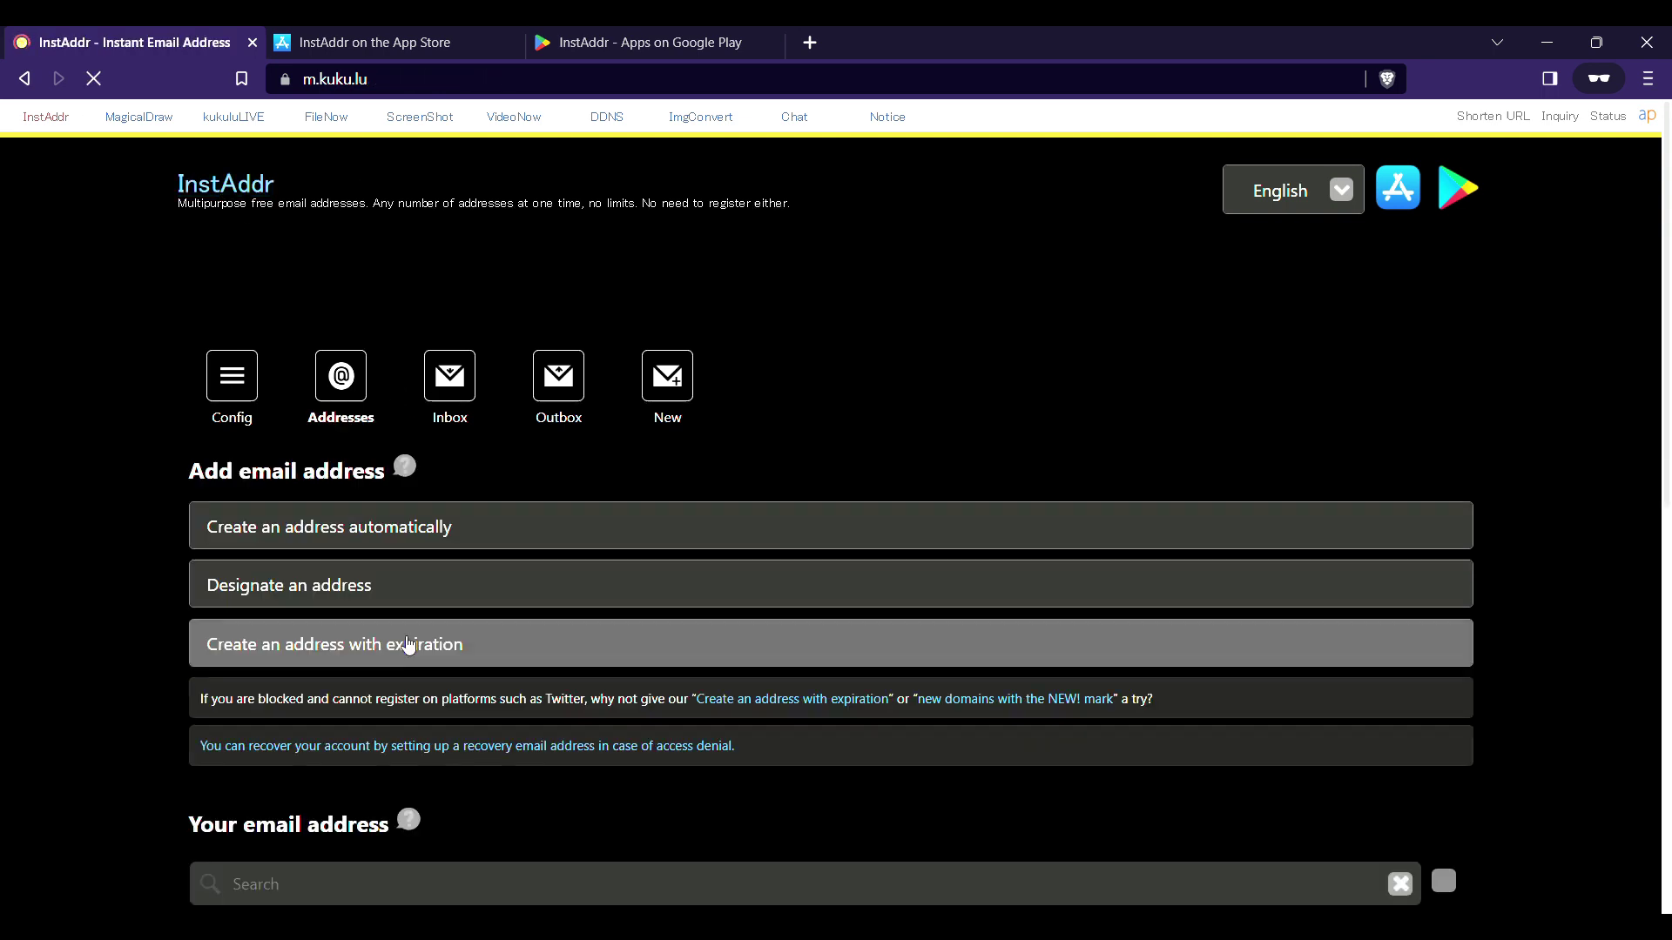
{"action": "scroll", "coordinate": [409, 645], "scroll_direction": "down", "scroll_amount": 5}
{"action": "scroll", "coordinate": [409, 645], "scroll_direction": "up", "scroll_amount": 5}
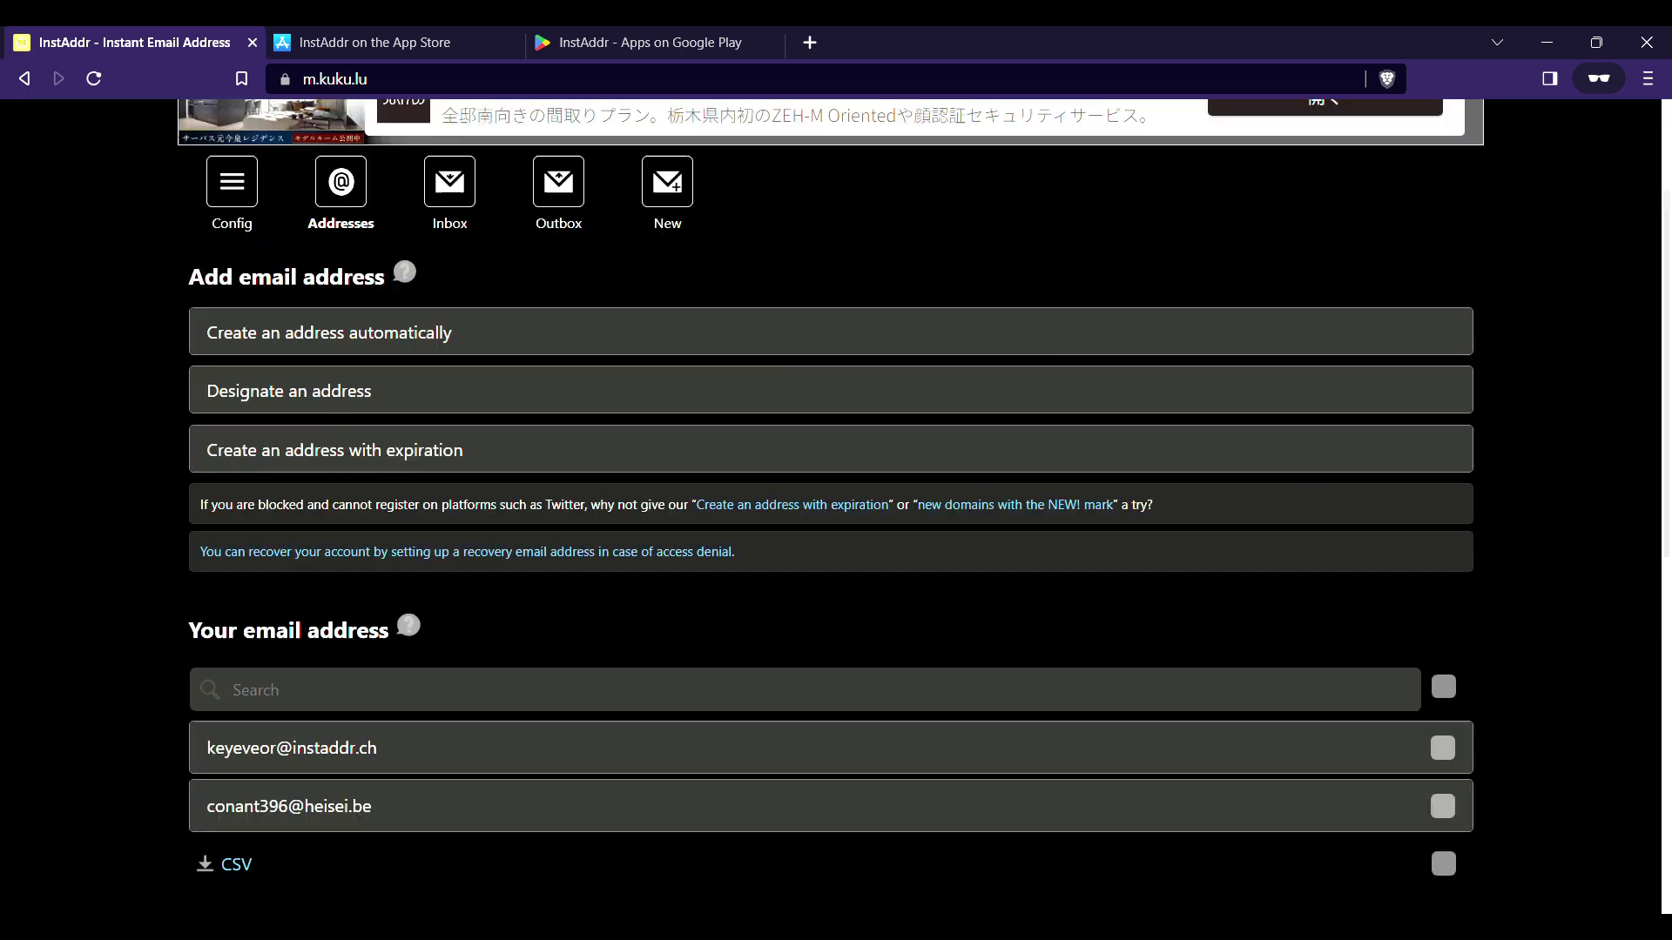
{"action": "left_click", "coordinate": [292, 431]}
{"action": "type", "text": "p"}
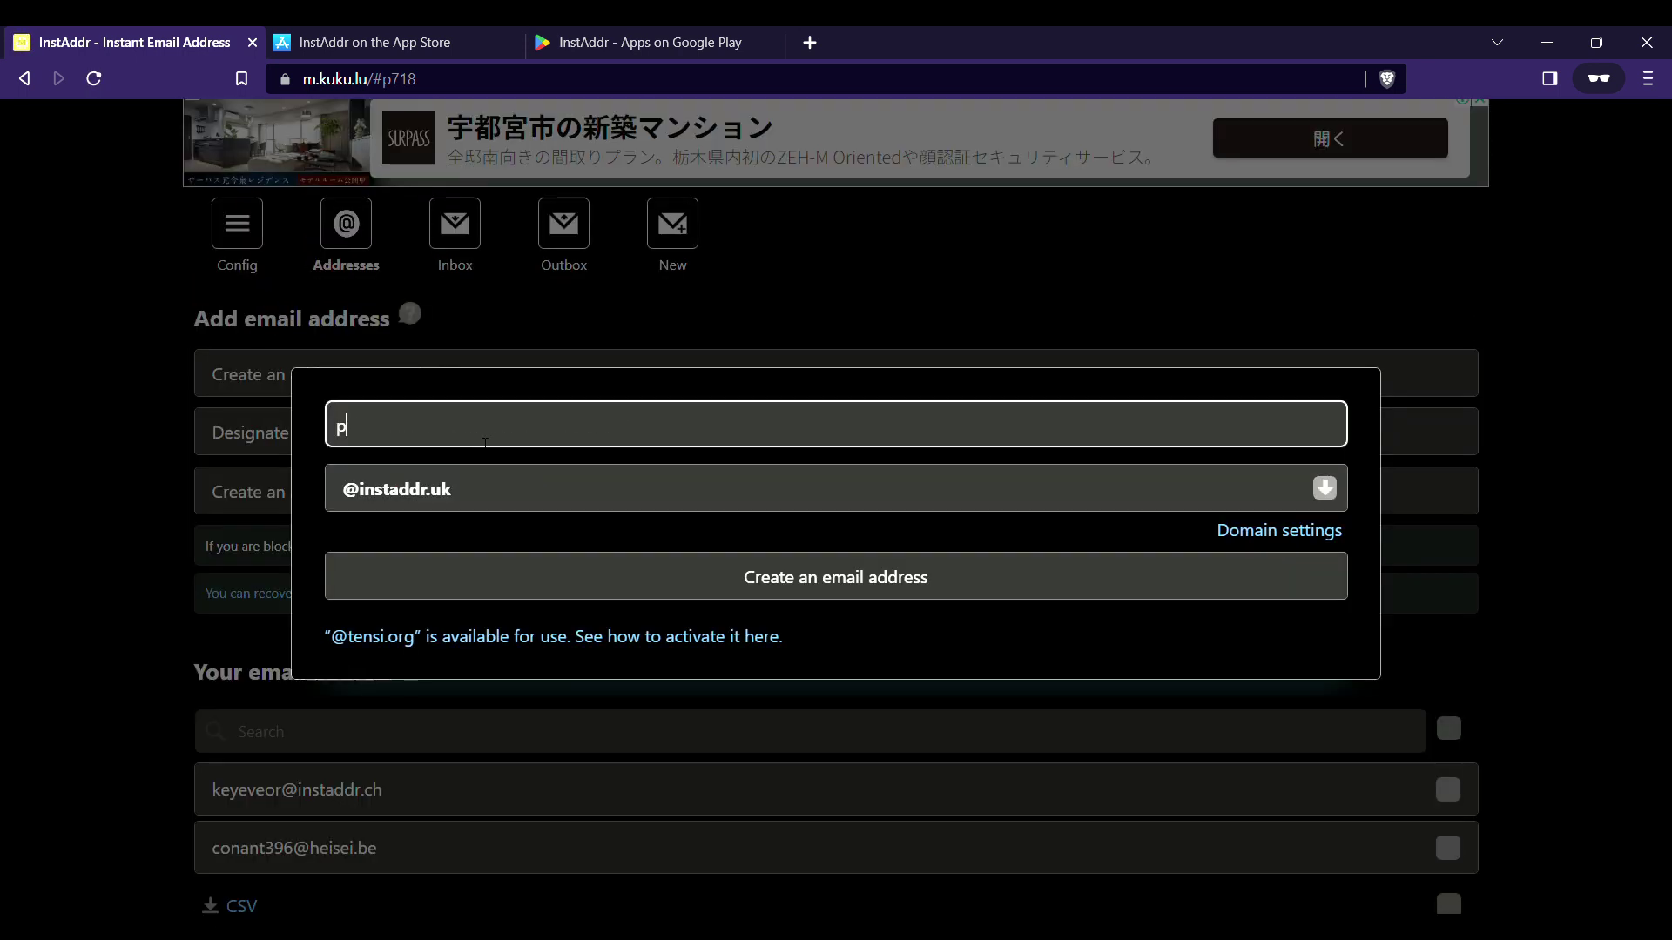
{"action": "type", "text": "rote"}
{"action": "type", "text": "chg"}
{"action": "left_click", "coordinate": [532, 487]}
{"action": "scroll", "coordinate": [531, 484], "scroll_direction": "down", "scroll_amount": 2}
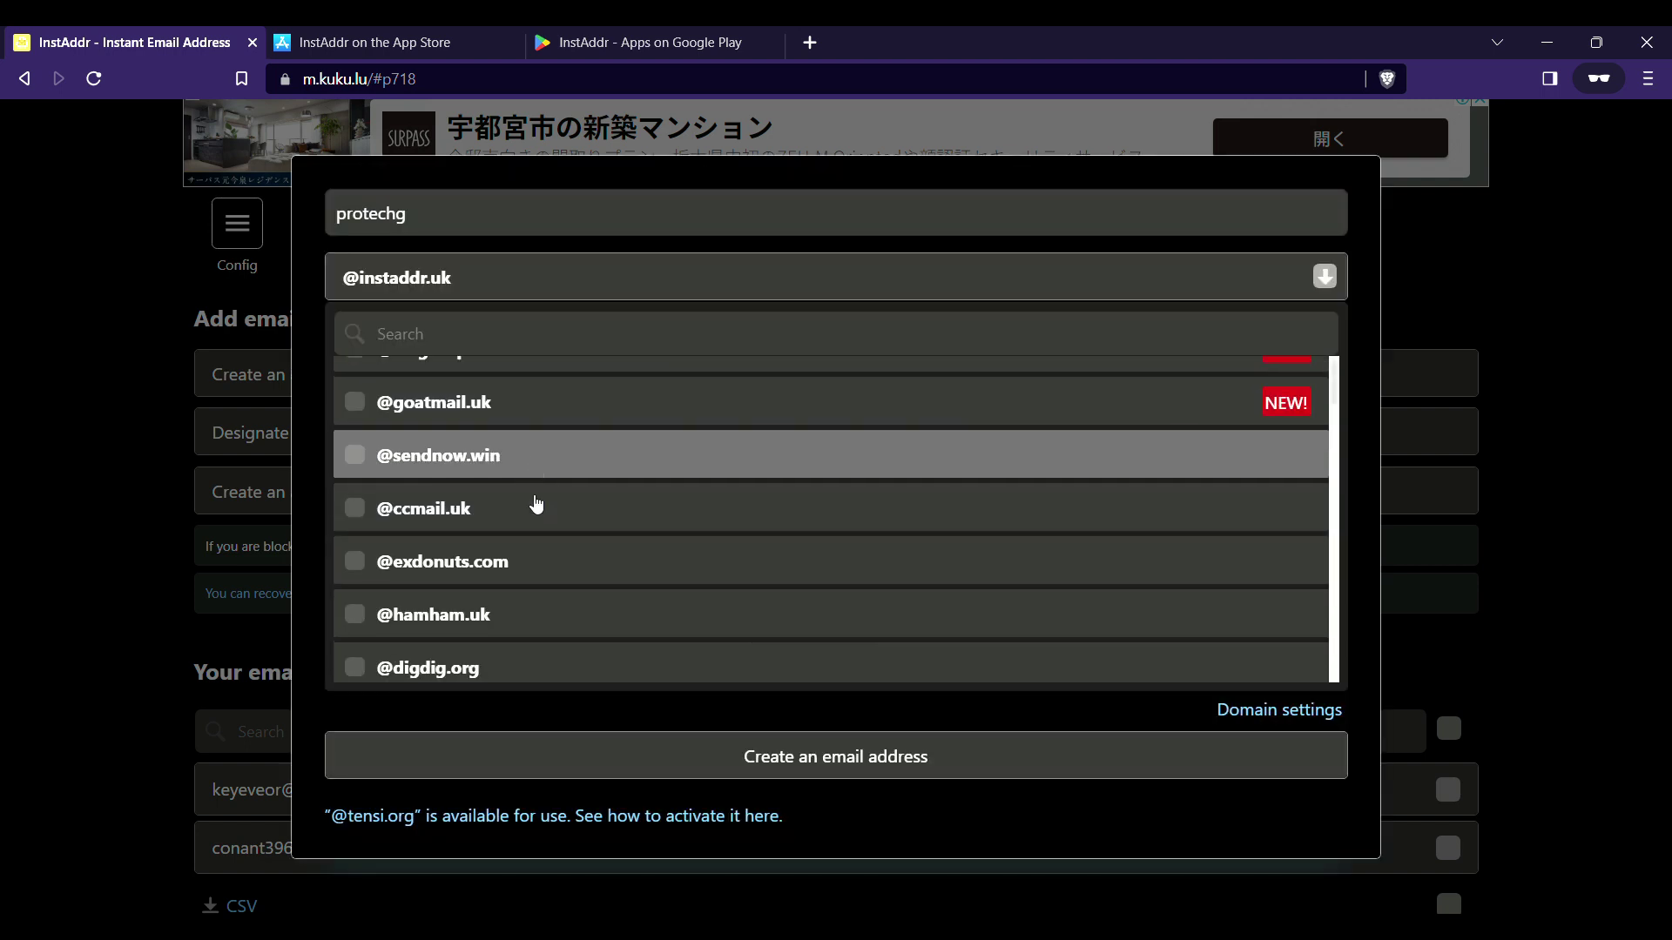
{"action": "scroll", "coordinate": [532, 490], "scroll_direction": "down", "scroll_amount": 3}
{"action": "scroll", "coordinate": [533, 496], "scroll_direction": "down", "scroll_amount": 3}
{"action": "scroll", "coordinate": [536, 505], "scroll_direction": "down", "scroll_amount": 1}
{"action": "scroll", "coordinate": [535, 504], "scroll_direction": "up", "scroll_amount": 3}
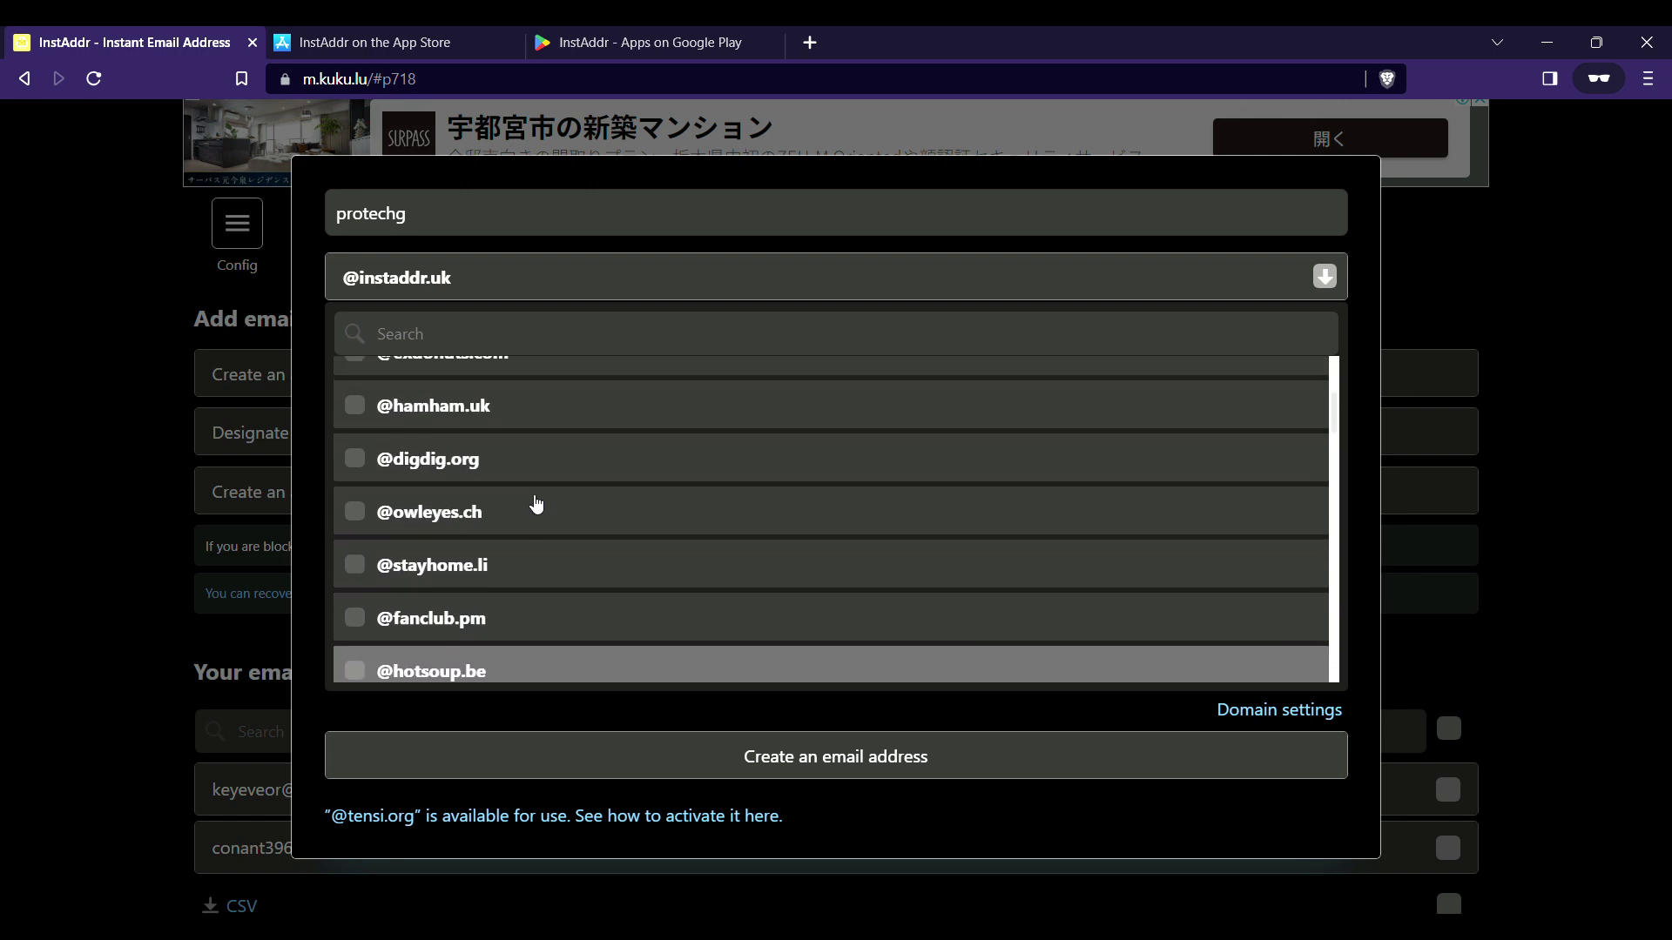
{"action": "scroll", "coordinate": [510, 490], "scroll_direction": "up", "scroll_amount": 1}
{"action": "left_click", "coordinate": [509, 482]}
{"action": "left_click", "coordinate": [794, 563]}
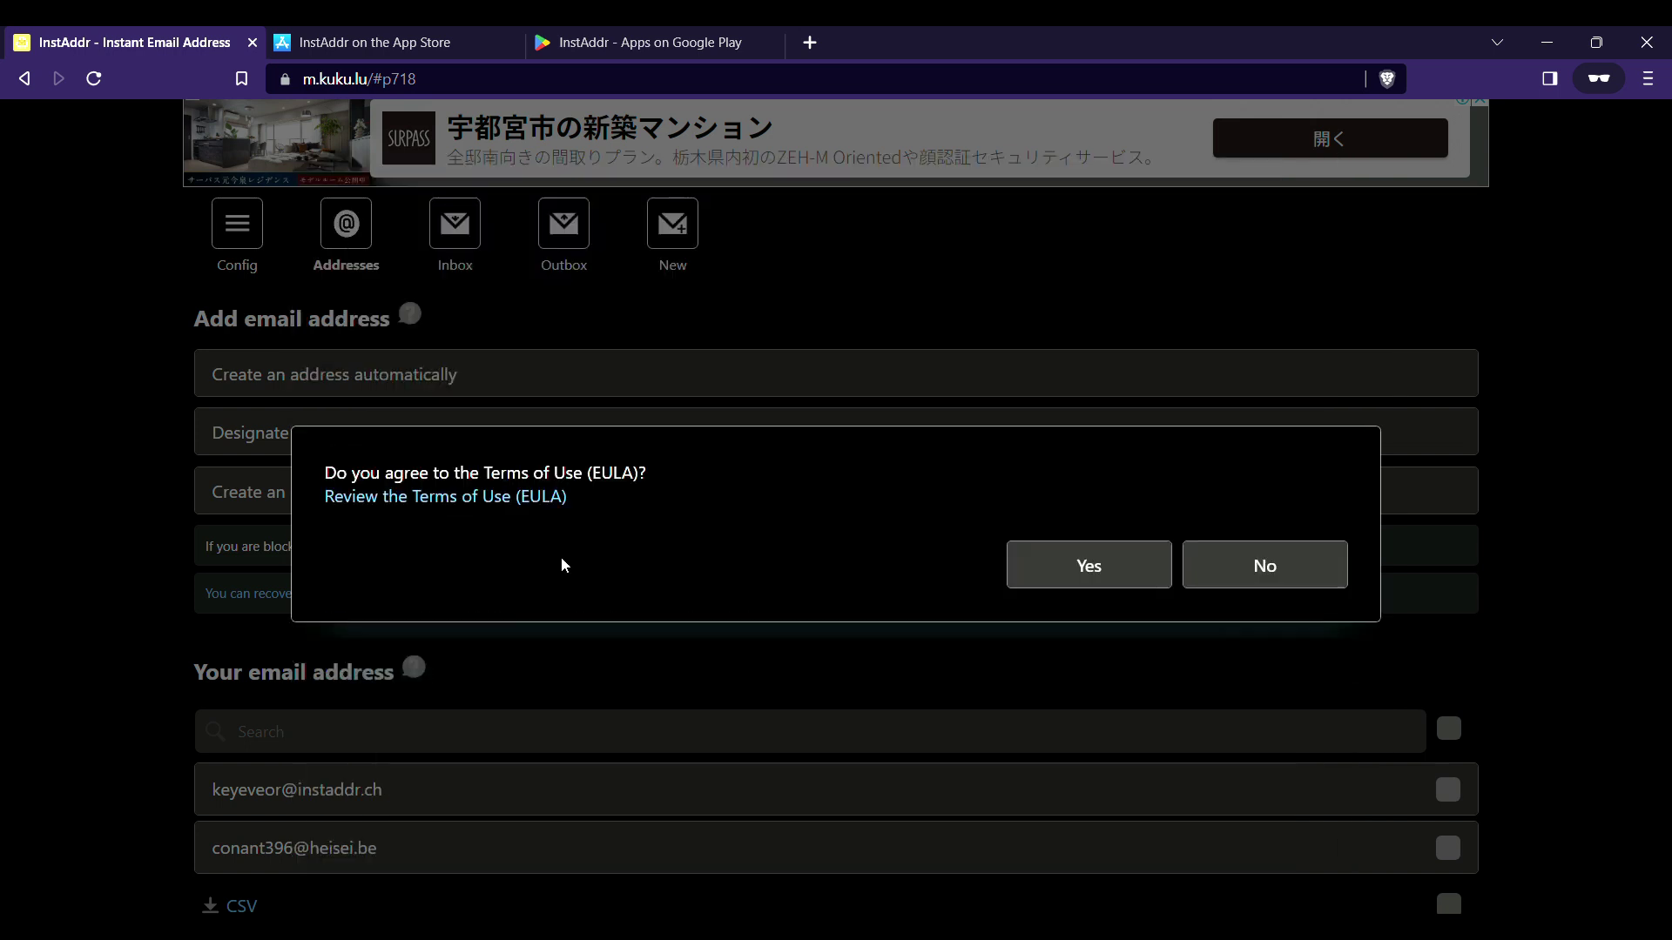
{"action": "left_click", "coordinate": [1041, 577]}
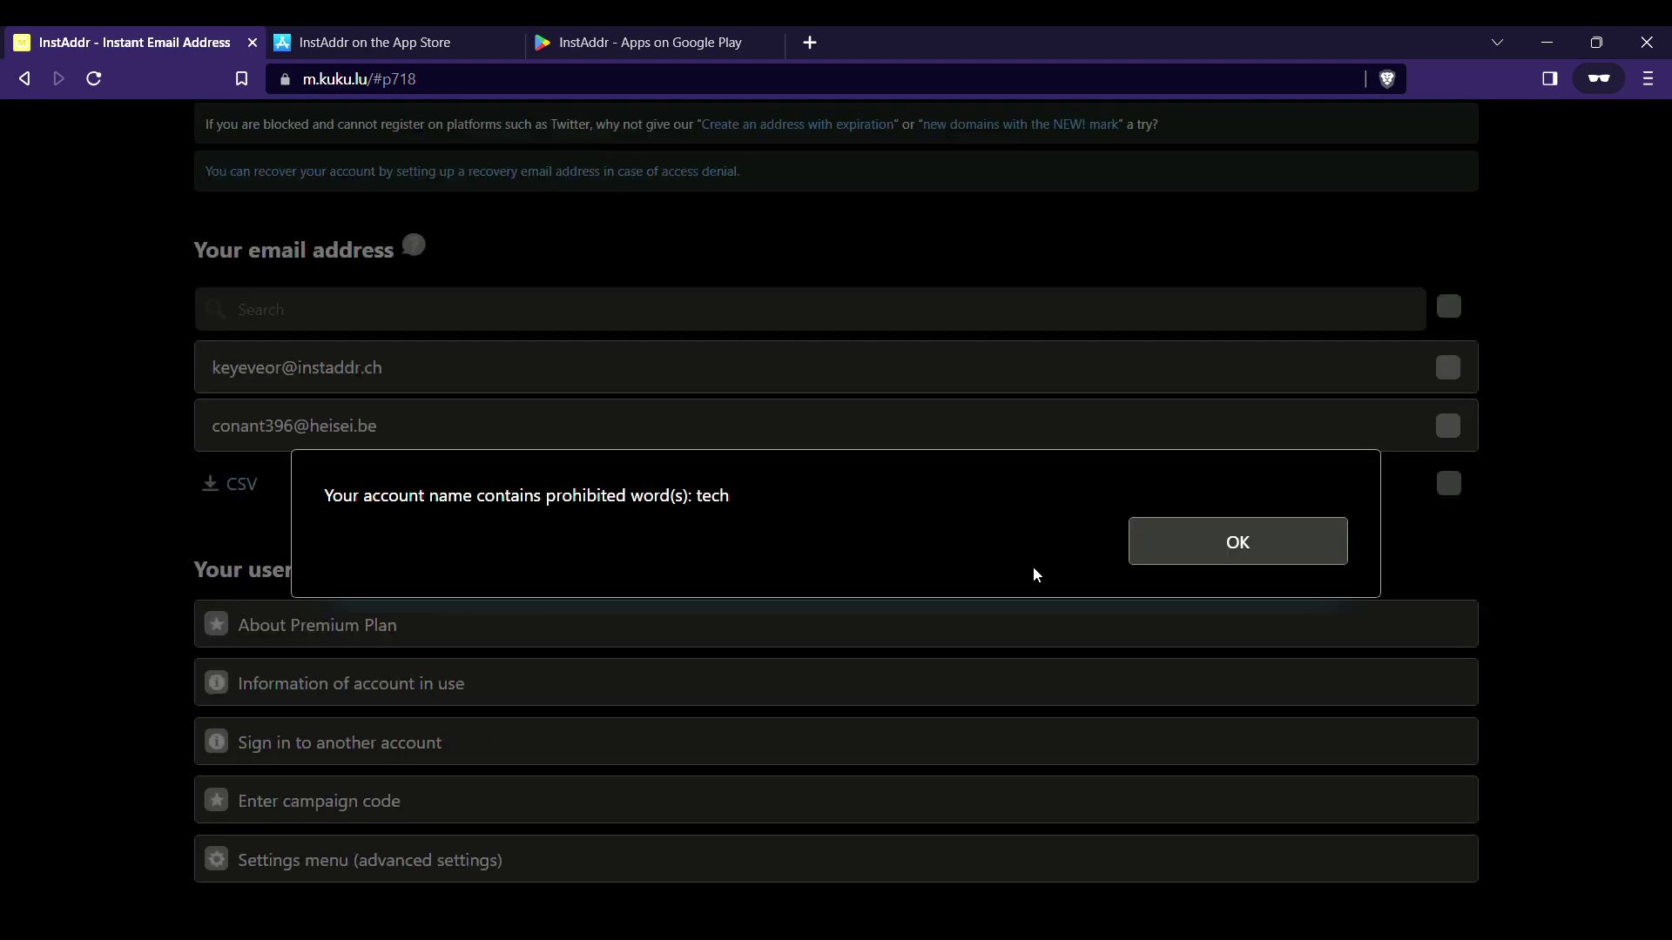
{"action": "left_click", "coordinate": [1255, 539]}
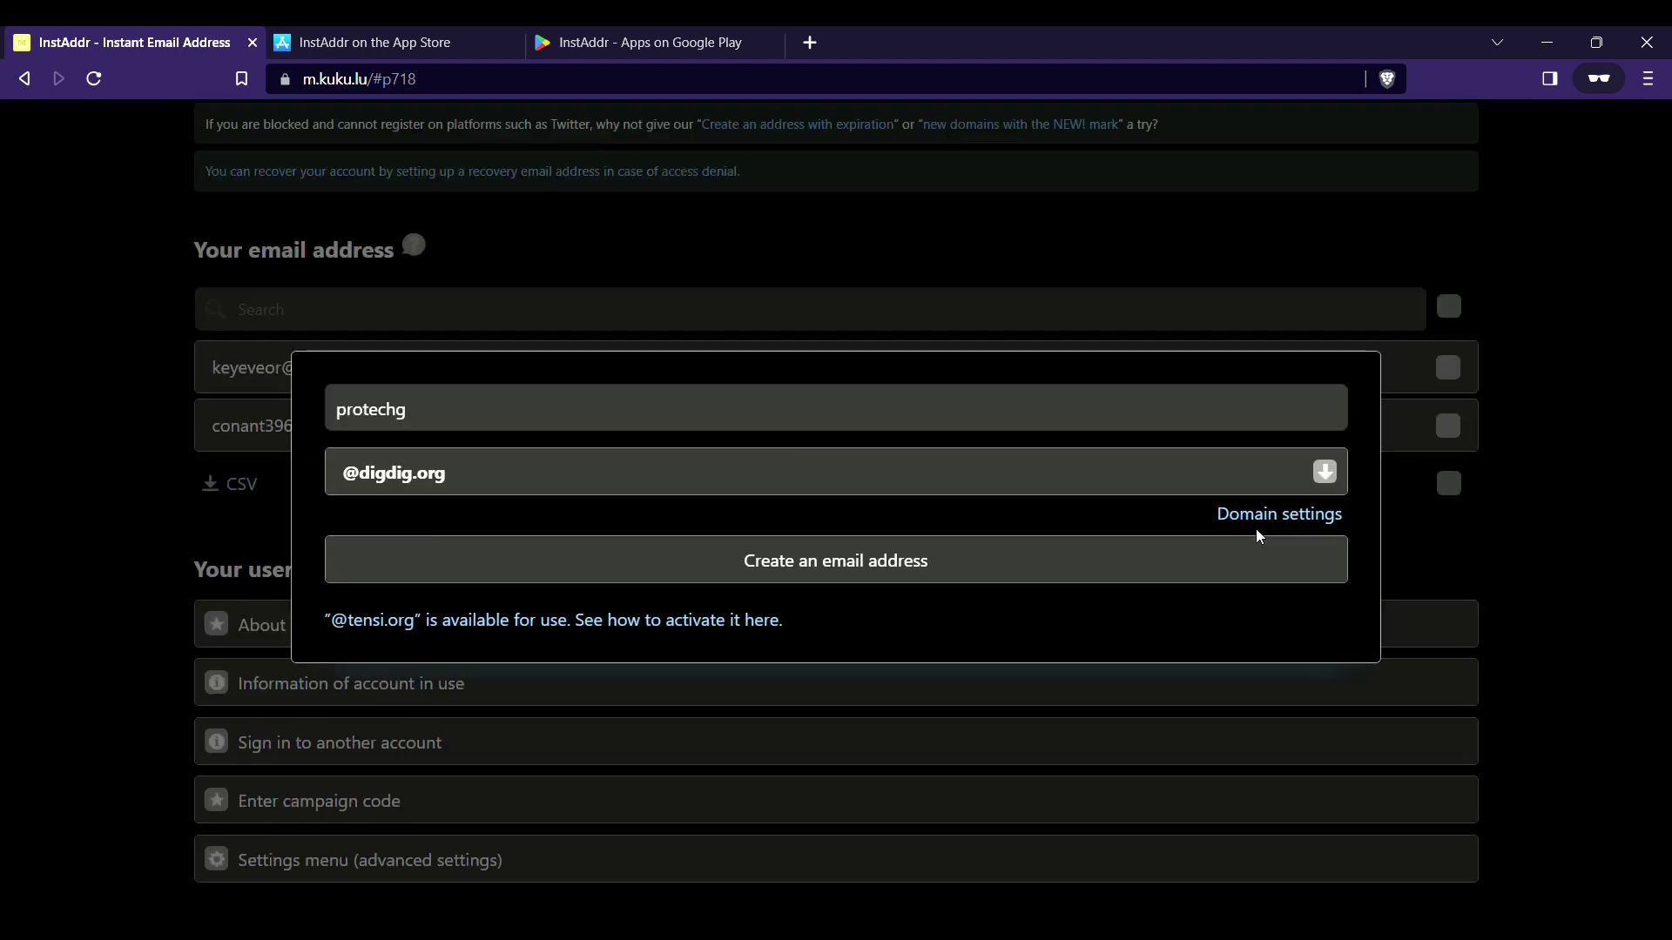
{"action": "left_click", "coordinate": [389, 410]}
{"action": "type", "text": "4"}
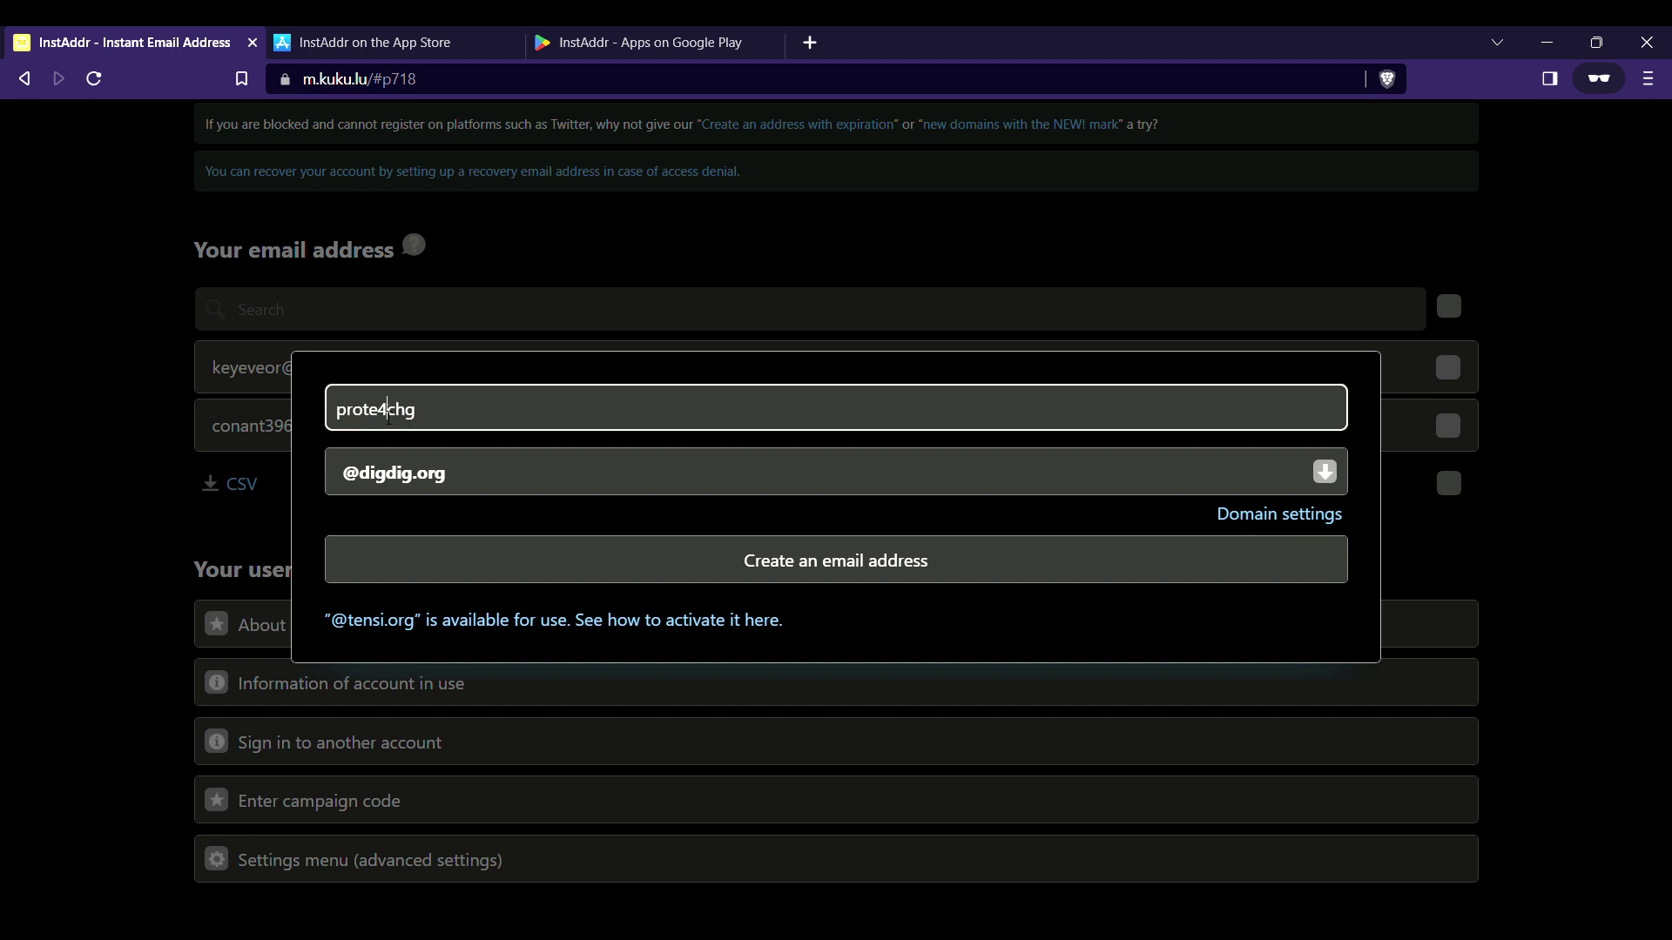
{"action": "left_click", "coordinate": [764, 559]}
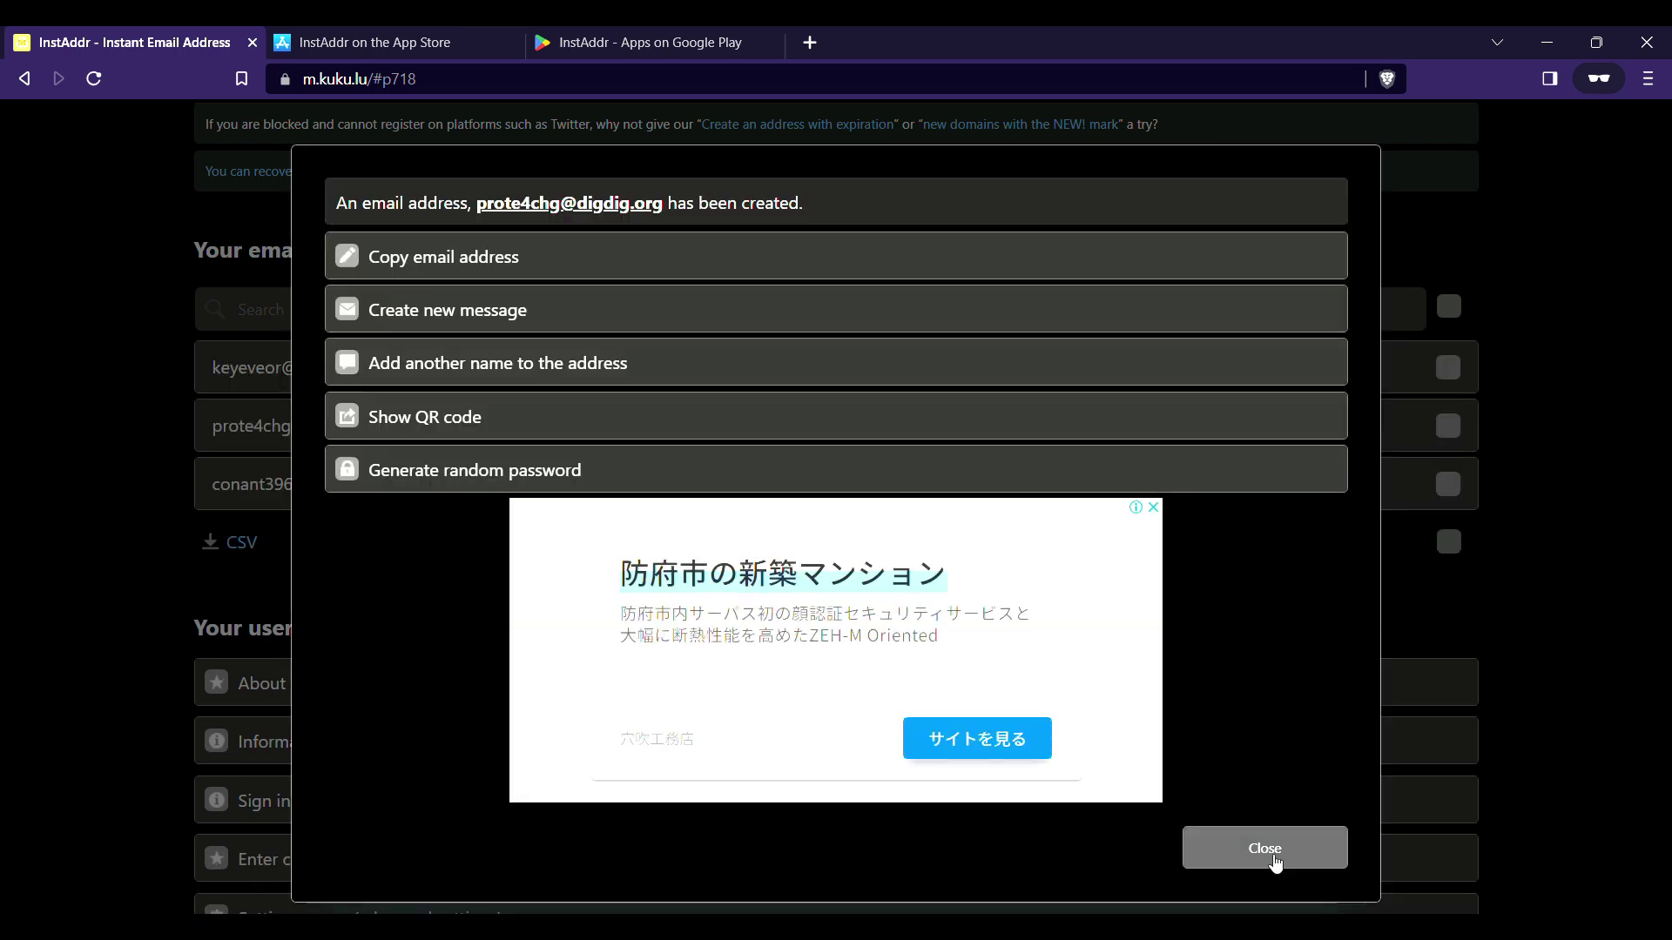
{"action": "left_click", "coordinate": [1264, 848]}
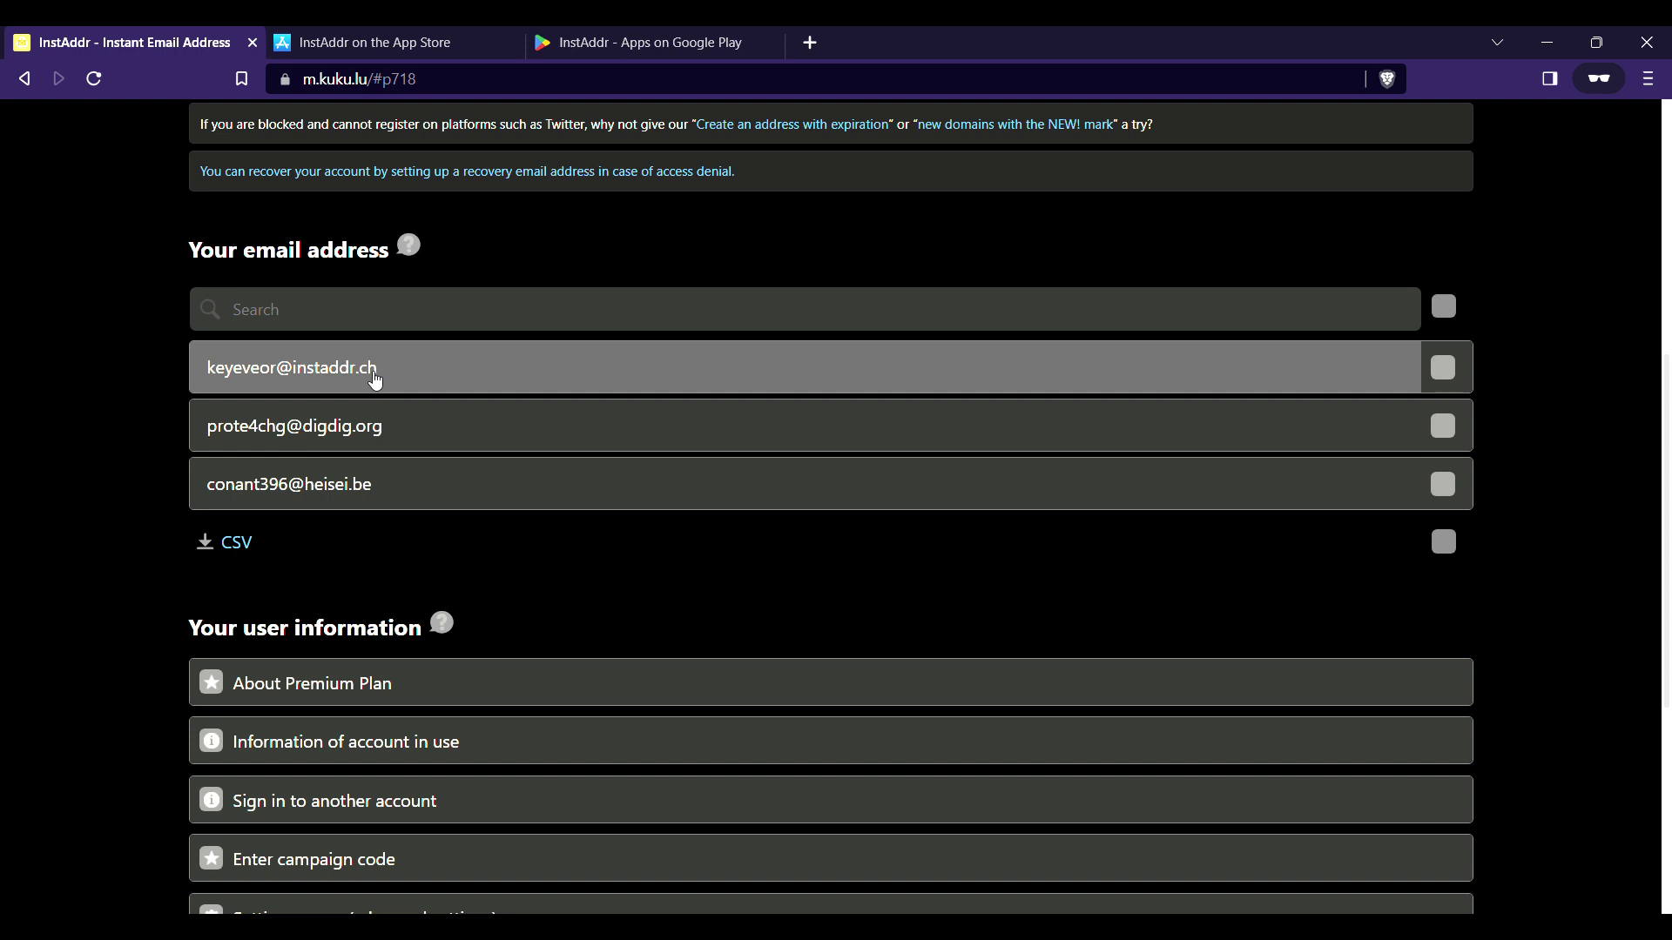
{"action": "scroll", "coordinate": [376, 380], "scroll_direction": "up", "scroll_amount": 5}
{"action": "scroll", "coordinate": [375, 379], "scroll_direction": "up", "scroll_amount": 3}
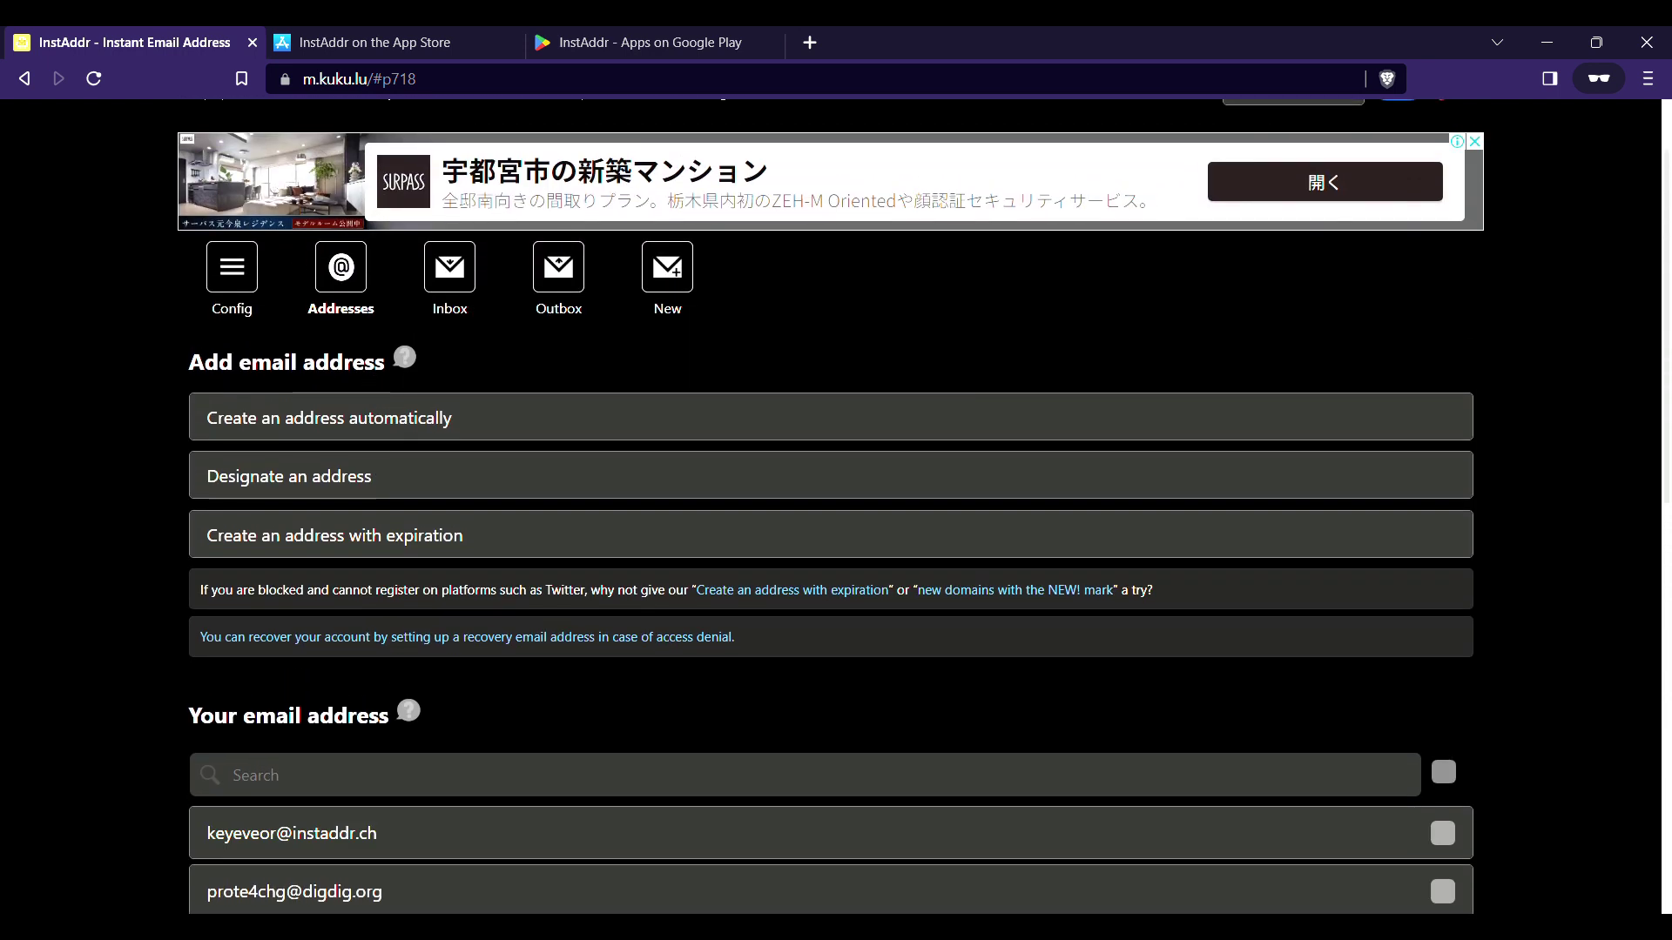